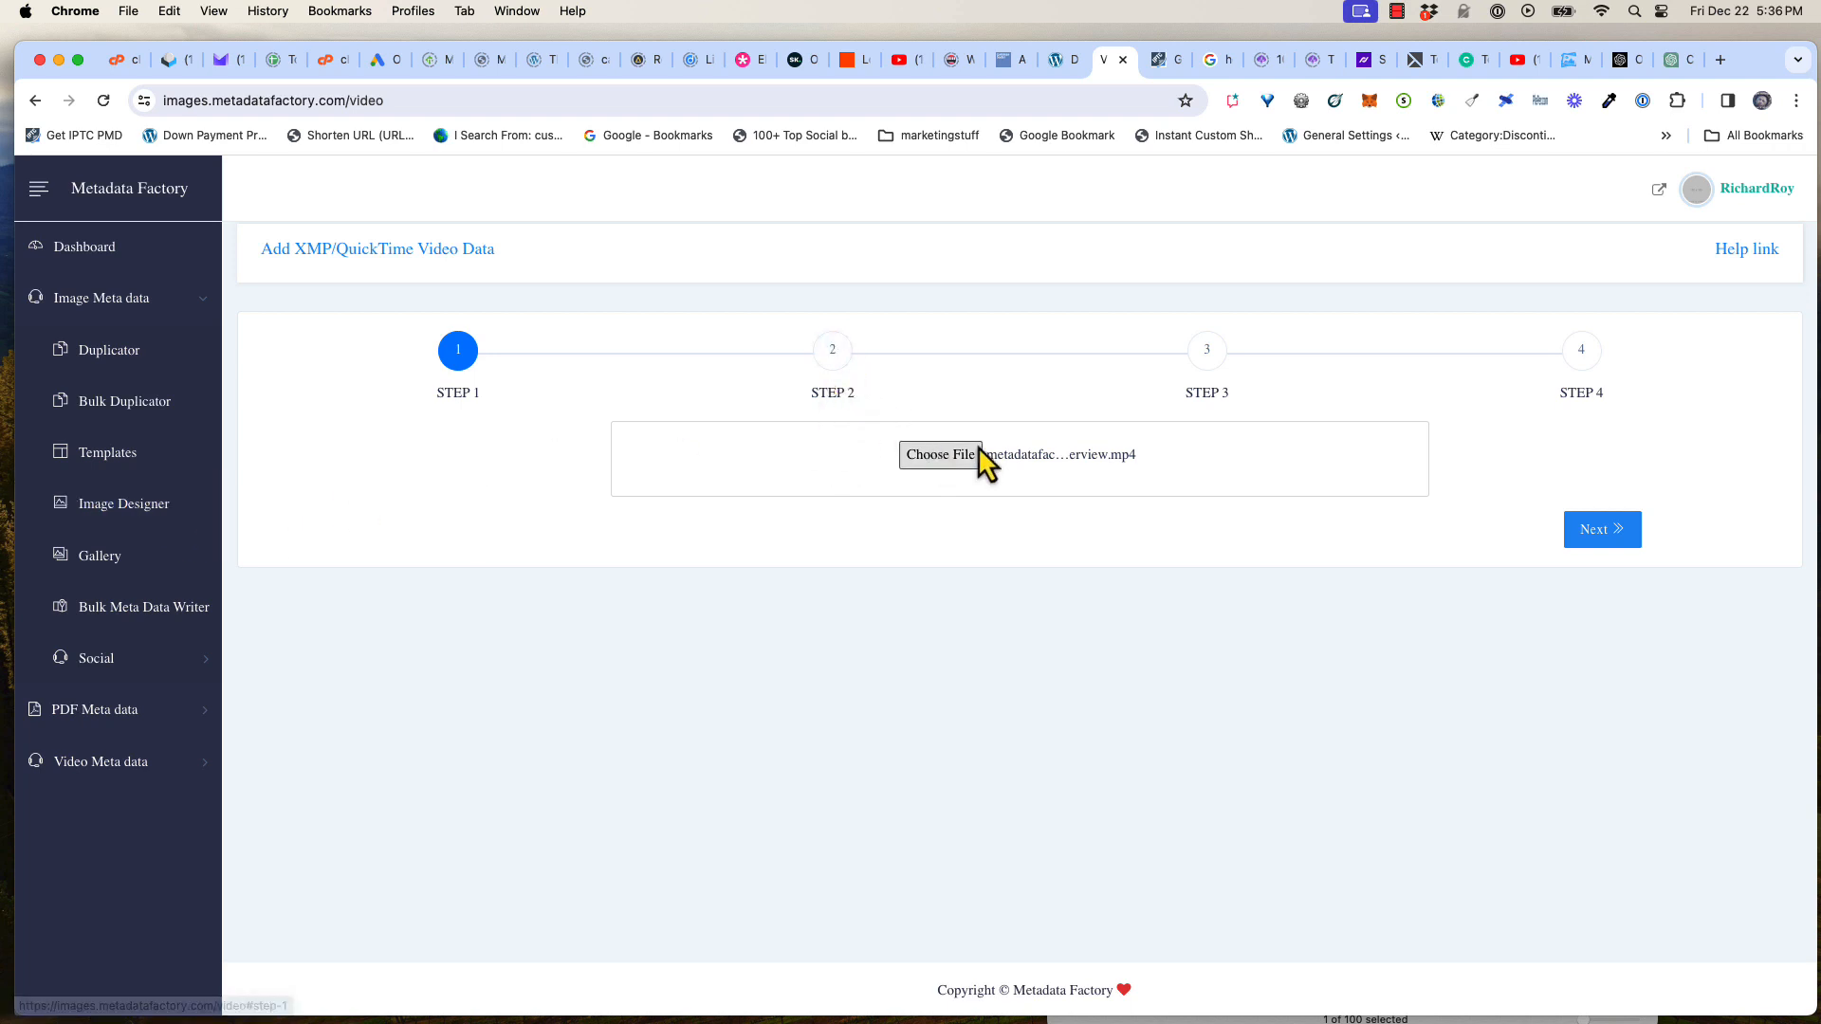
# Advance past the video file selection and the title, artist, album, genre and copyright fields to the third wizard step
pyautogui.click(834, 361)
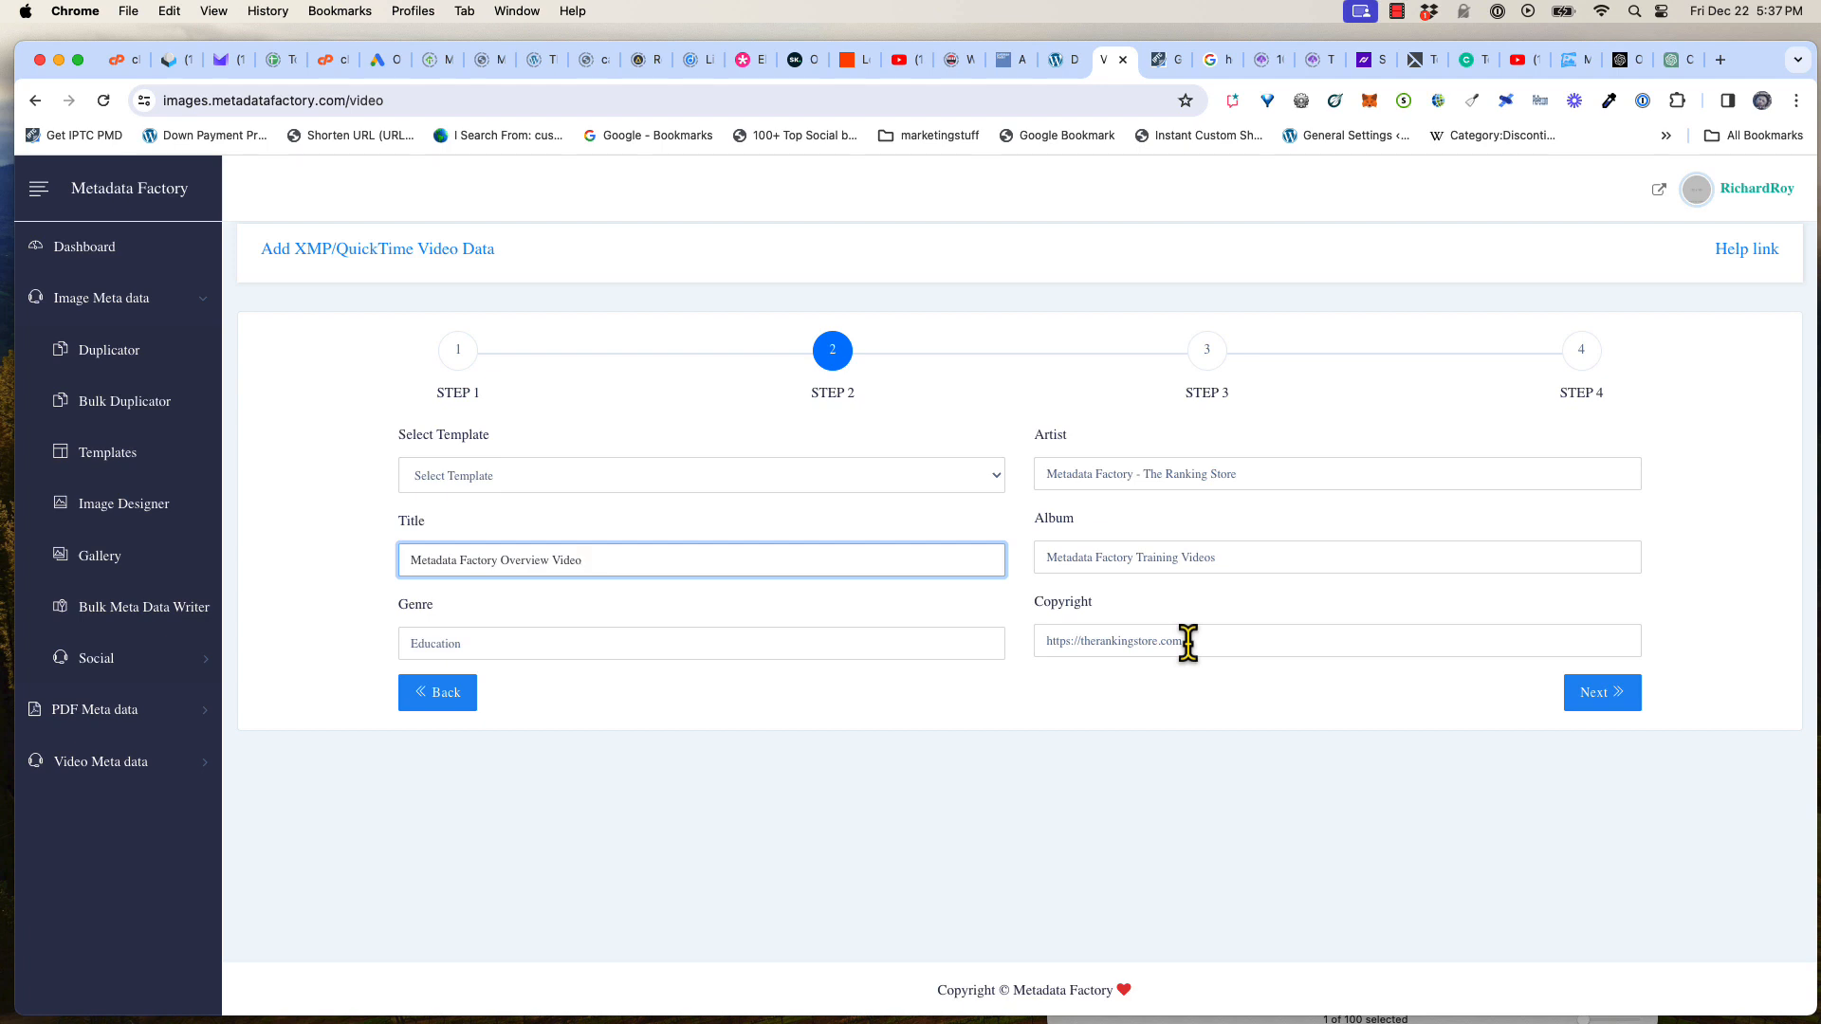
pyautogui.click(1596, 700)
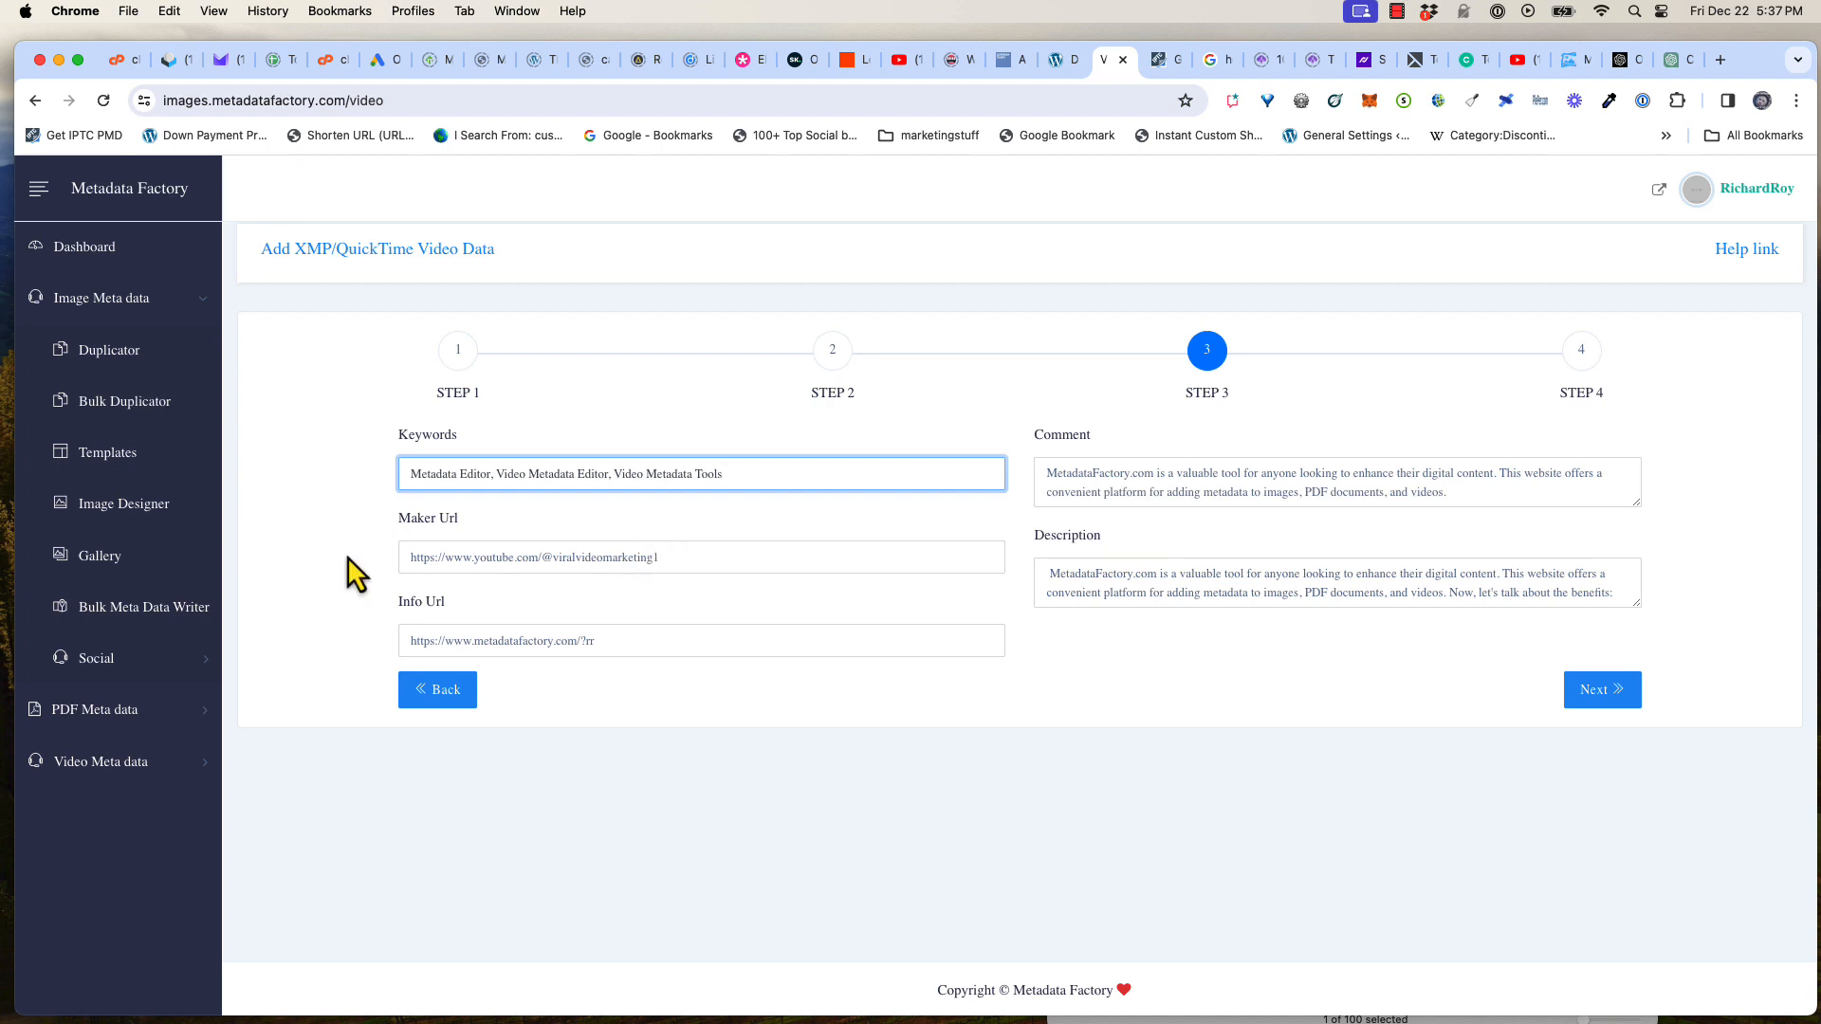
# Review the maker URL, info URL and description fields, enlarging the description box, and advance to the final step
pyautogui.moveTo(414, 559); pyautogui.dragTo(669, 560)
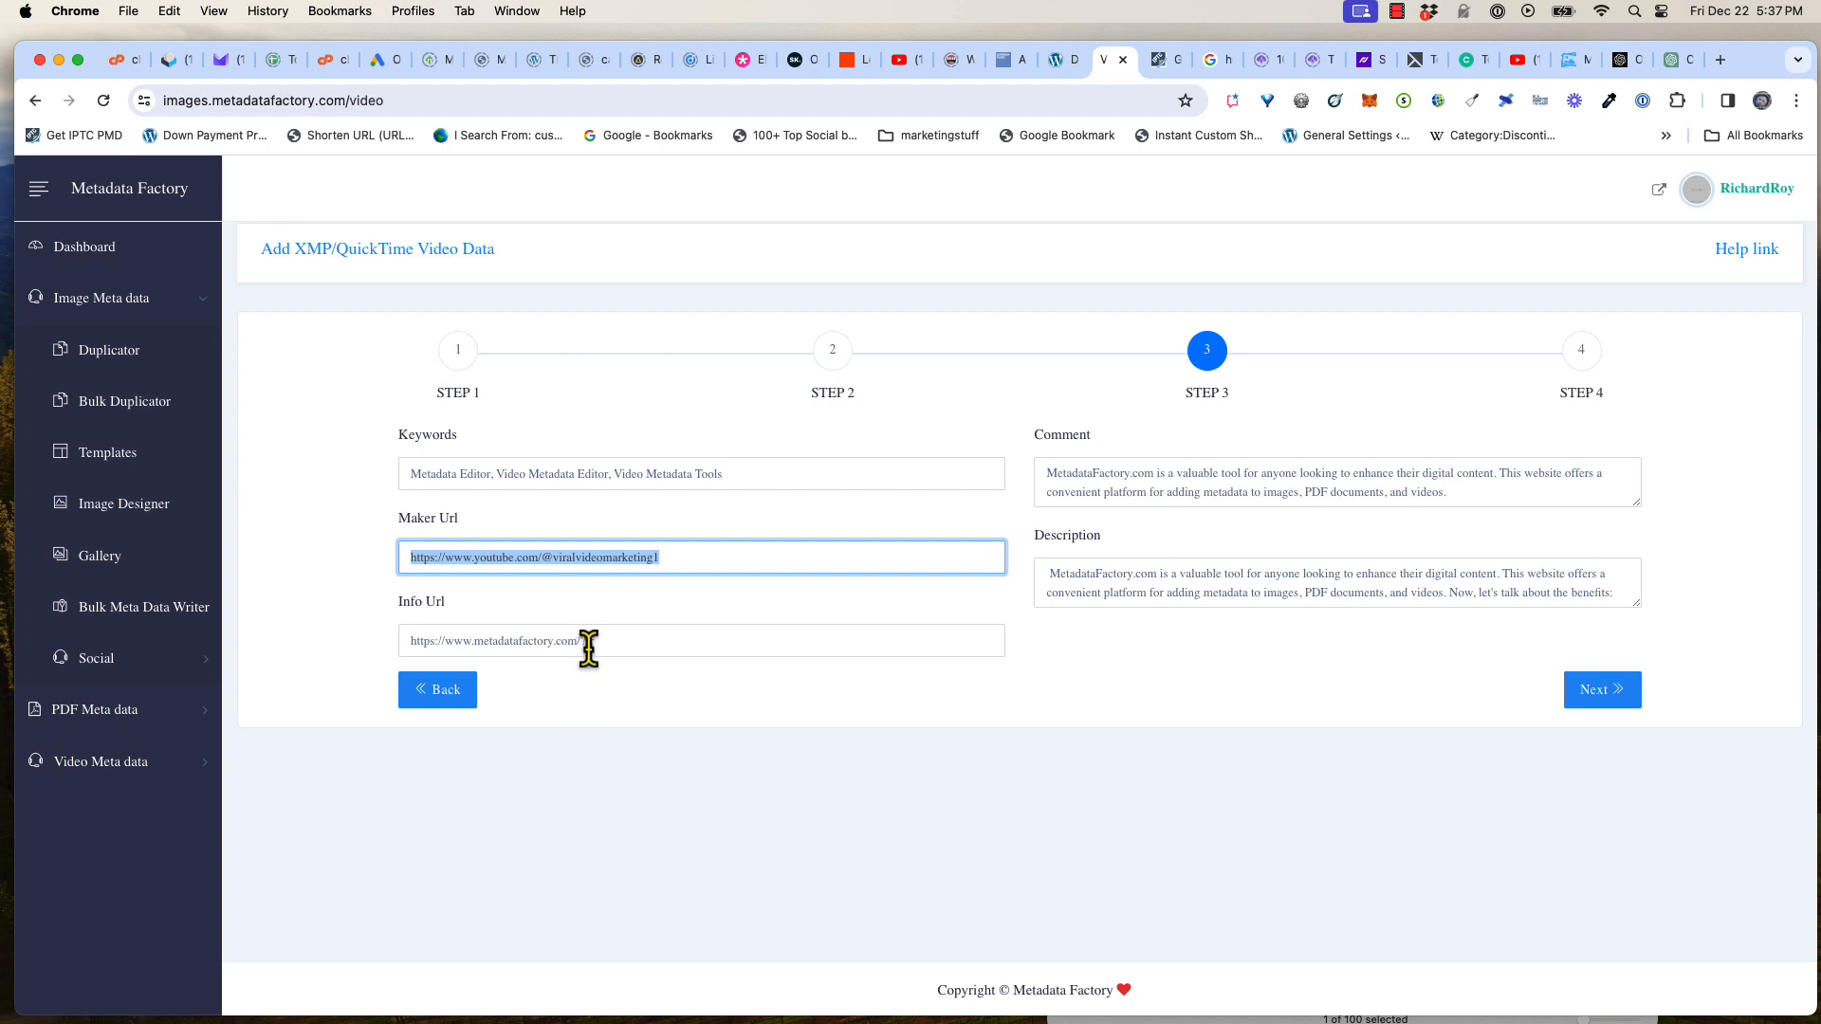
pyautogui.moveTo(590, 645); pyautogui.dragTo(403, 641)
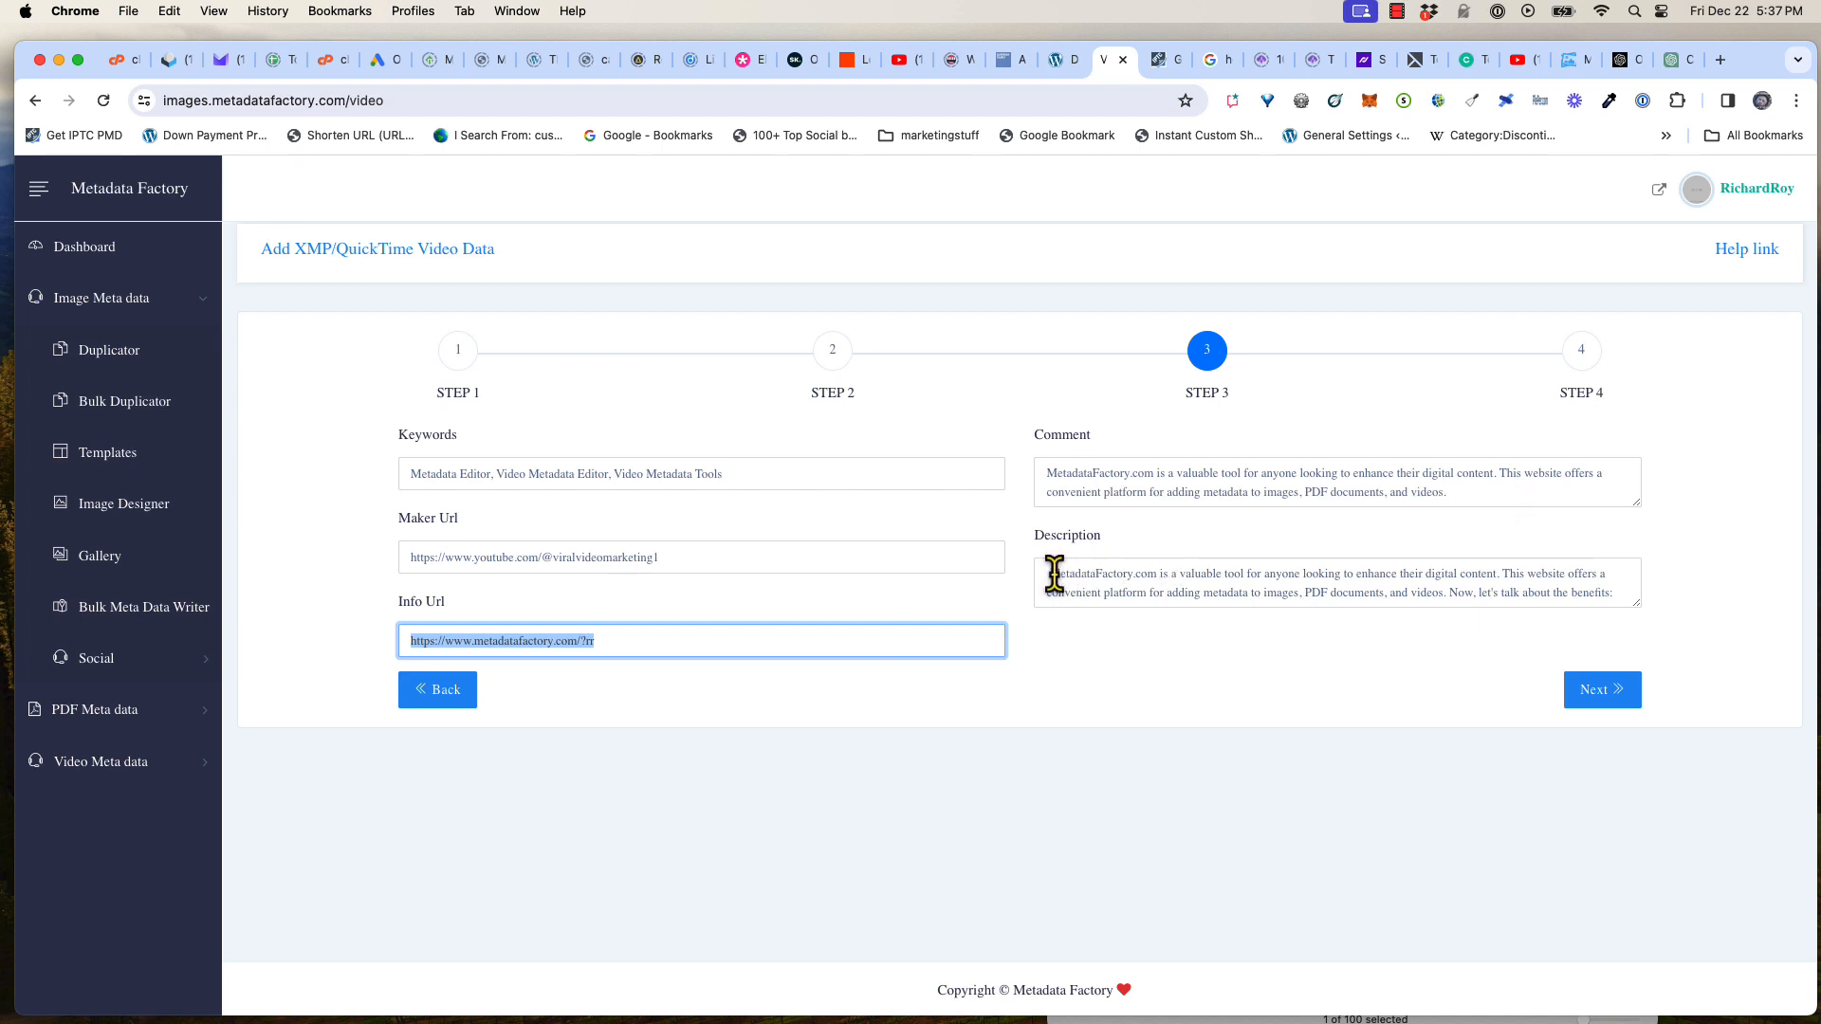
pyautogui.moveTo(1634, 605); pyautogui.dragTo(1628, 958)
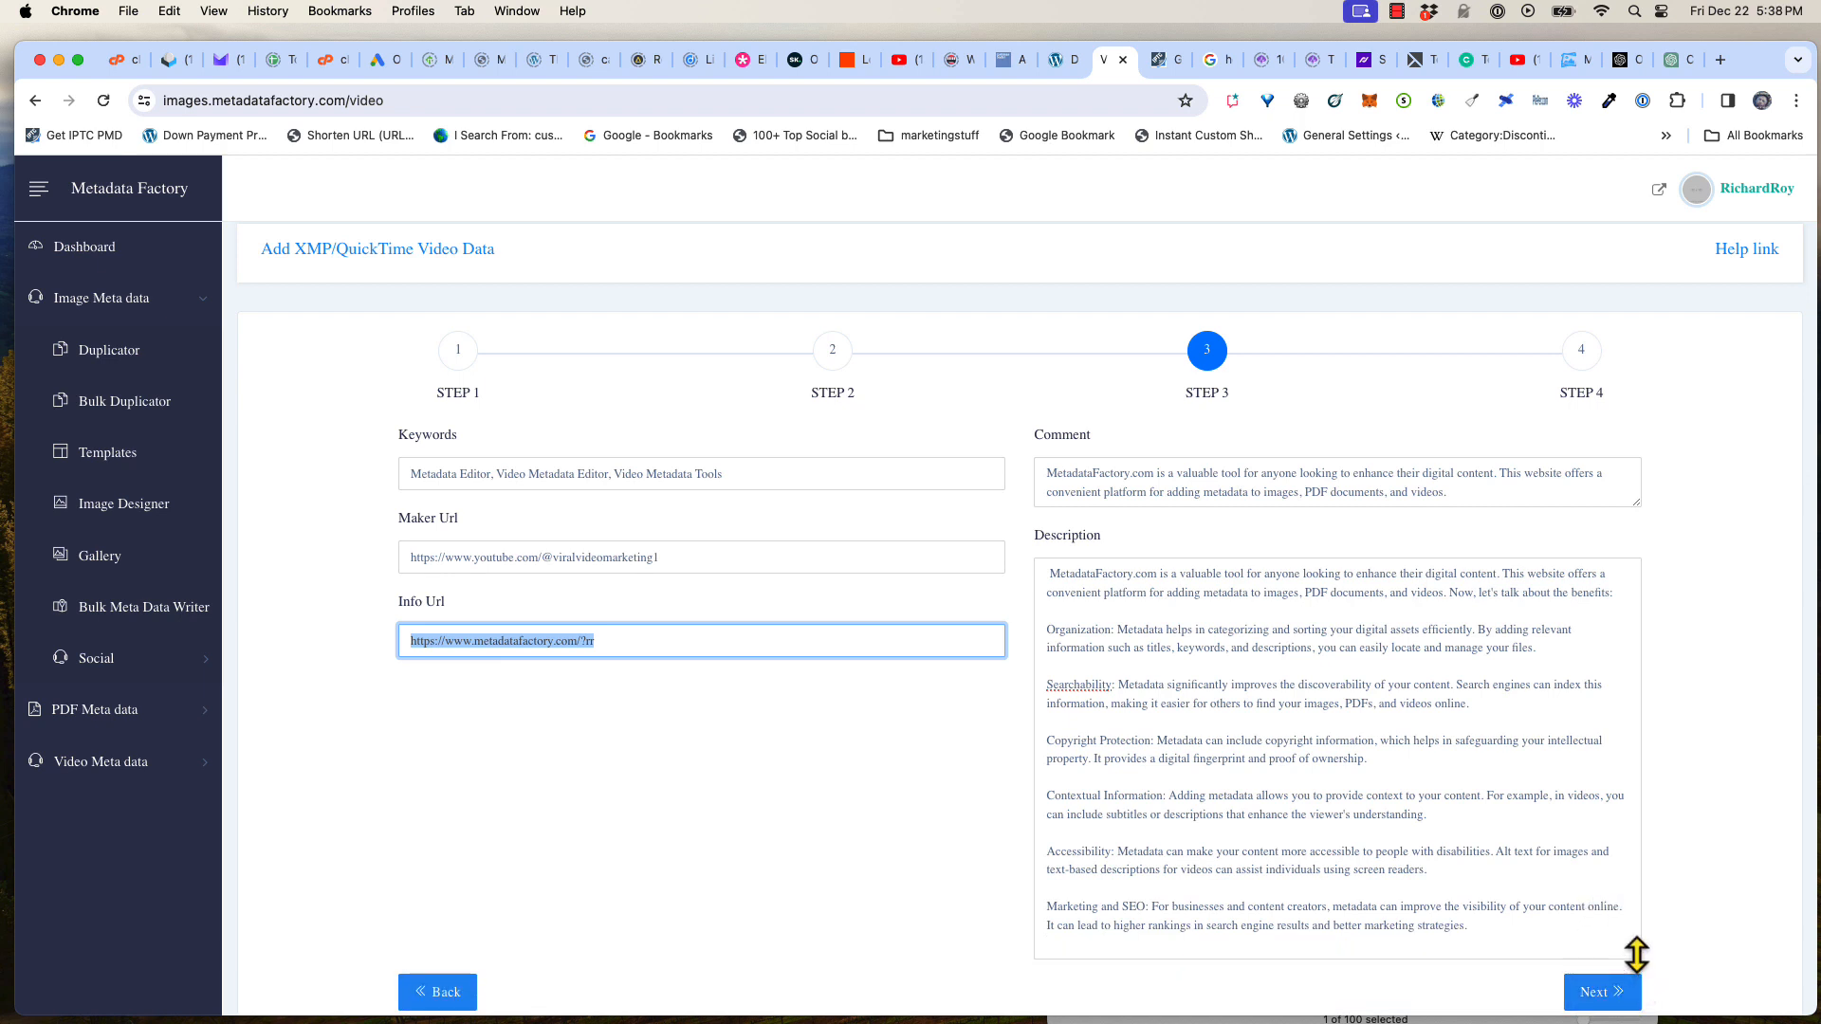
pyautogui.moveTo(1635, 955); pyautogui.dragTo(1606, 766)
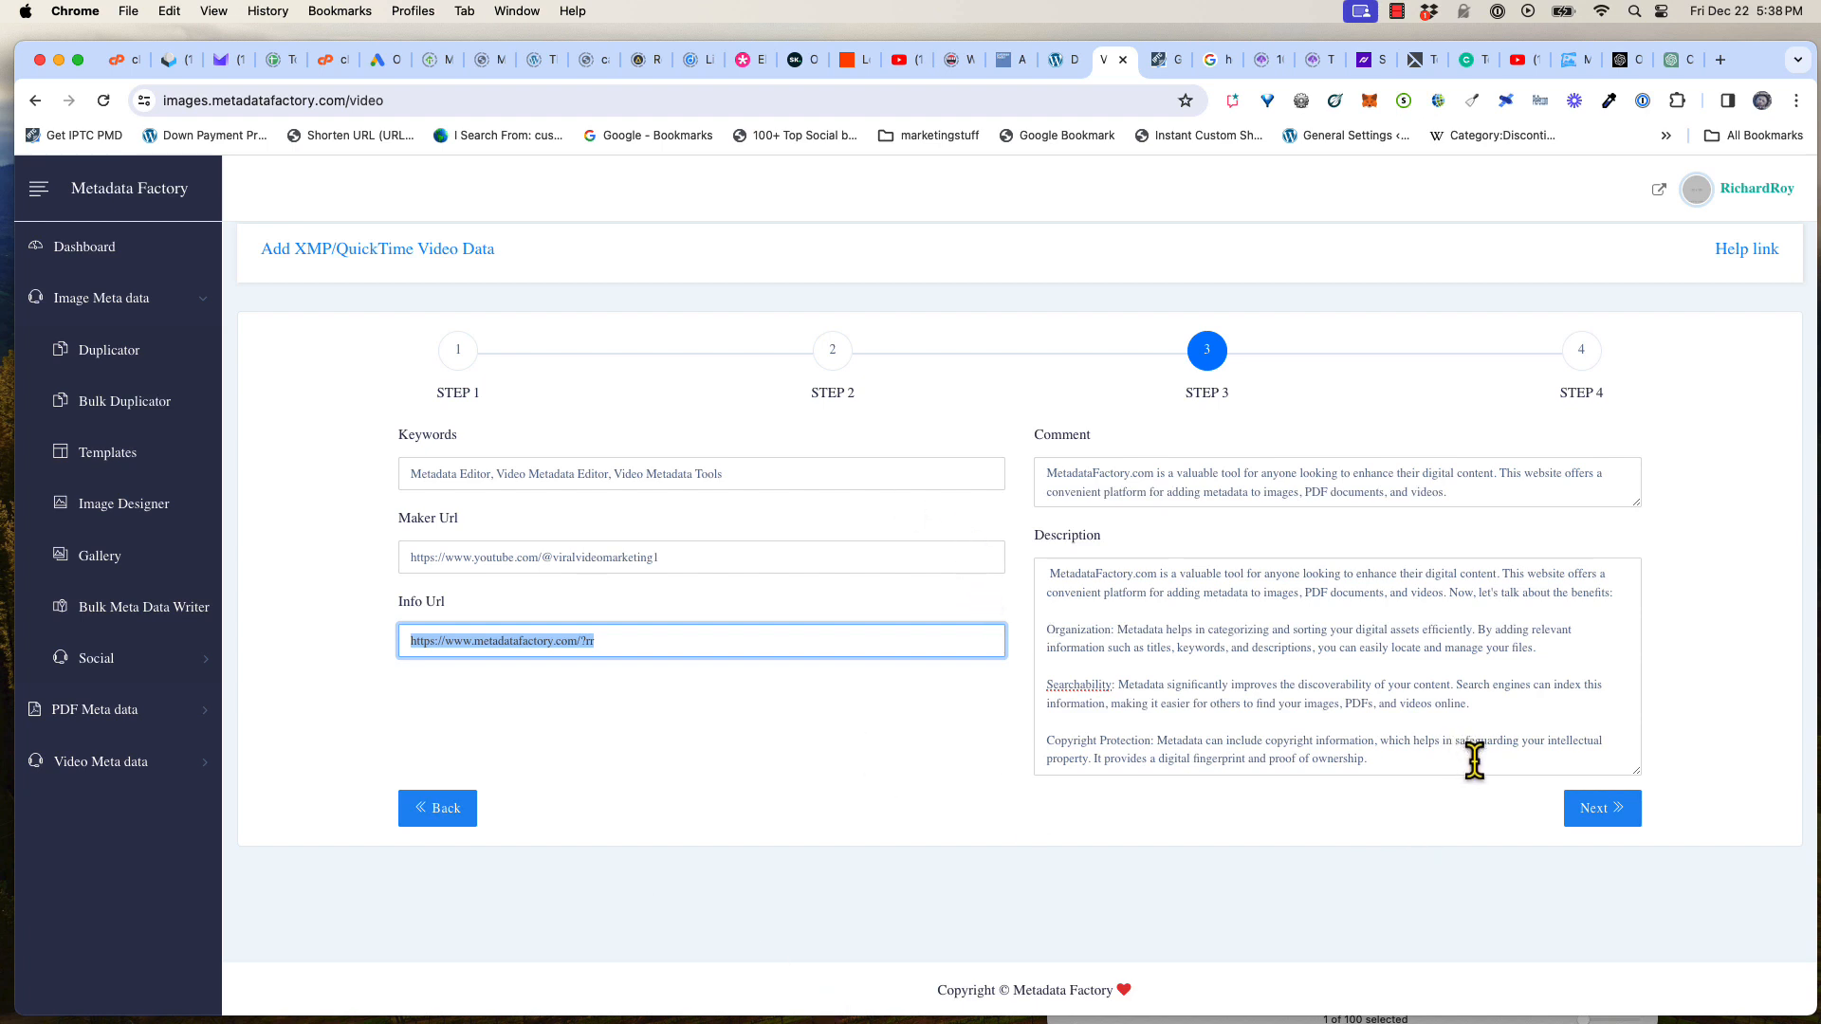
pyautogui.click(1604, 815)
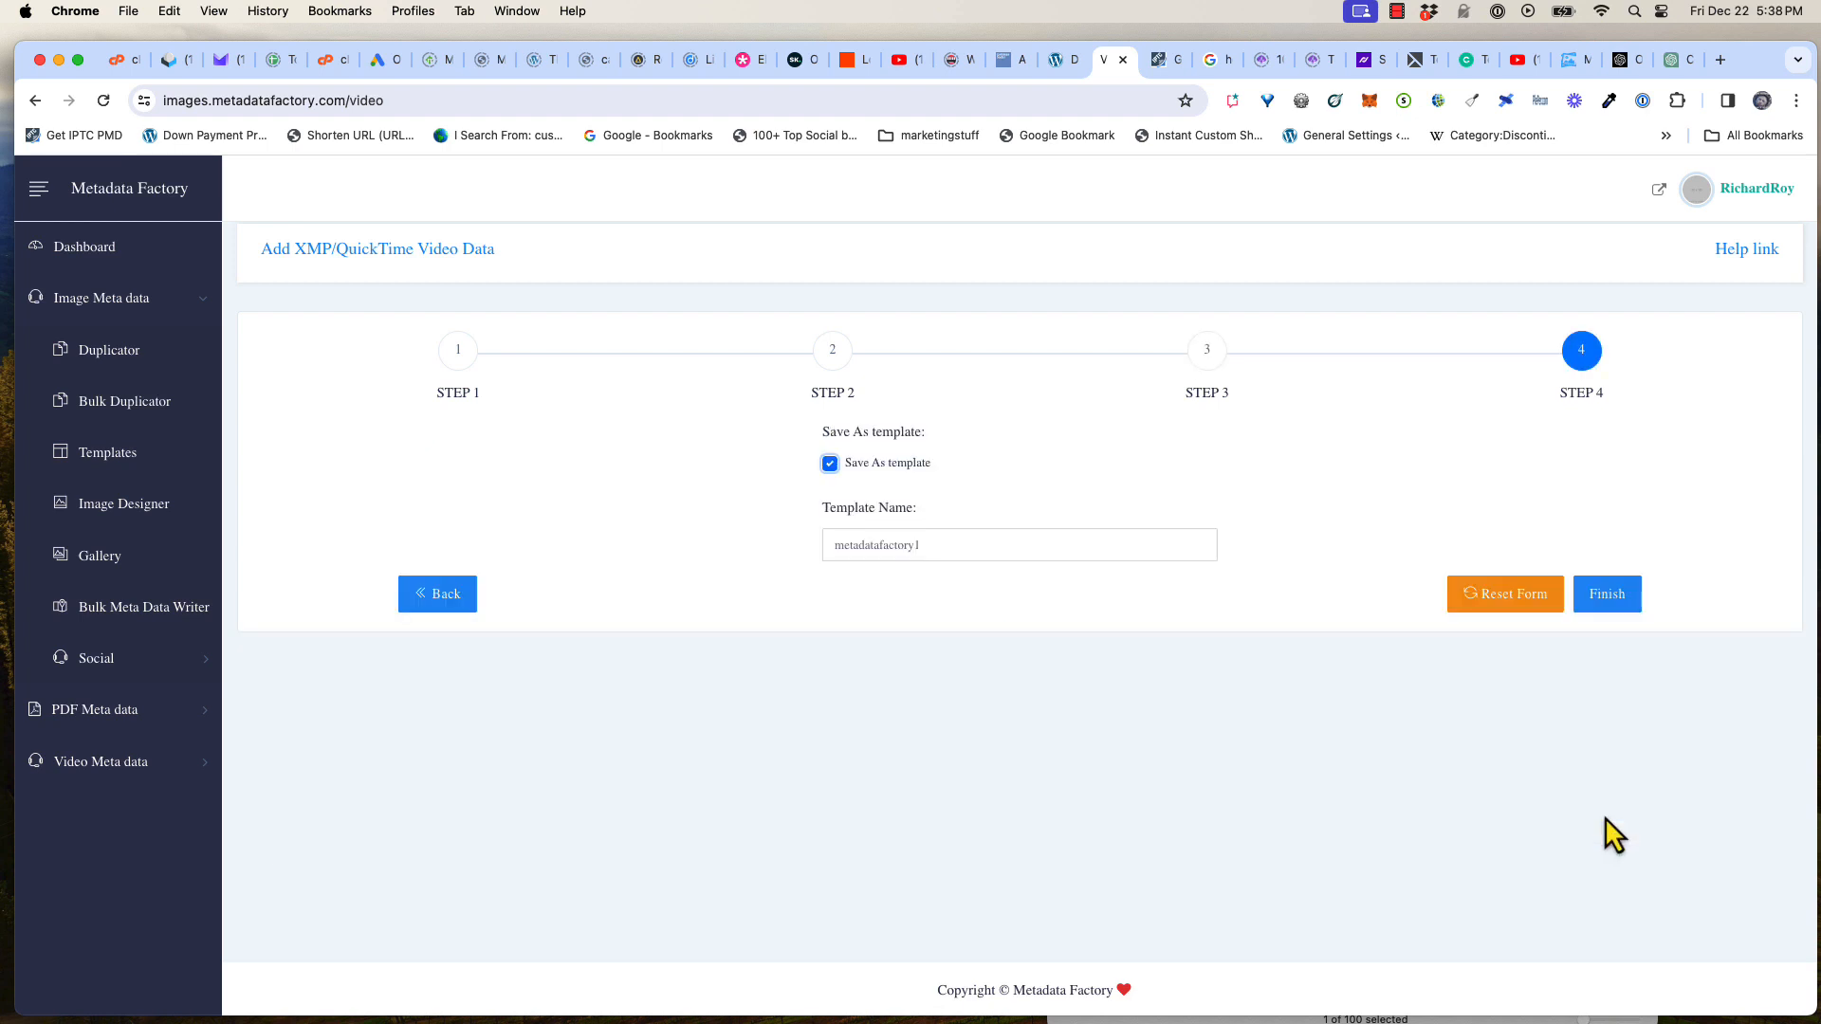
# Copy the template name metadatafactory1 and finish the wizard with Save As template checked
pyautogui.moveTo(927, 544); pyautogui.dragTo(834, 540)
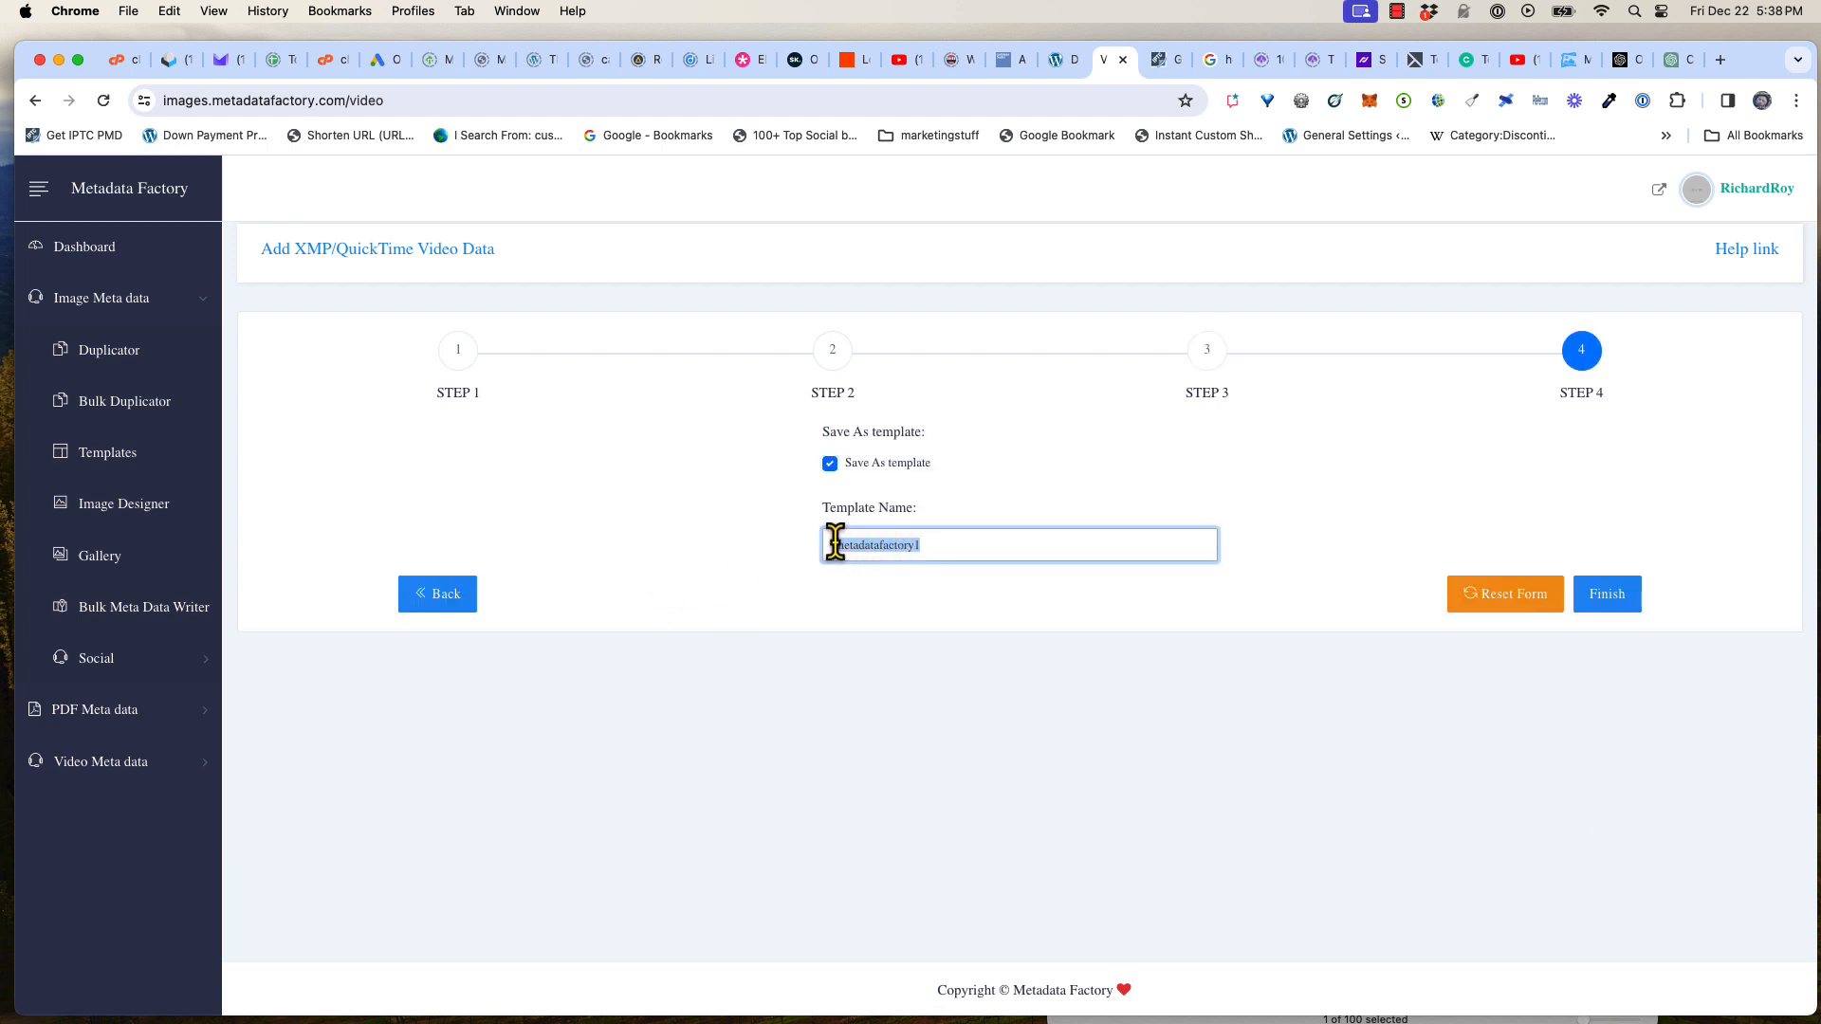
pyautogui.rightClick(846, 544)
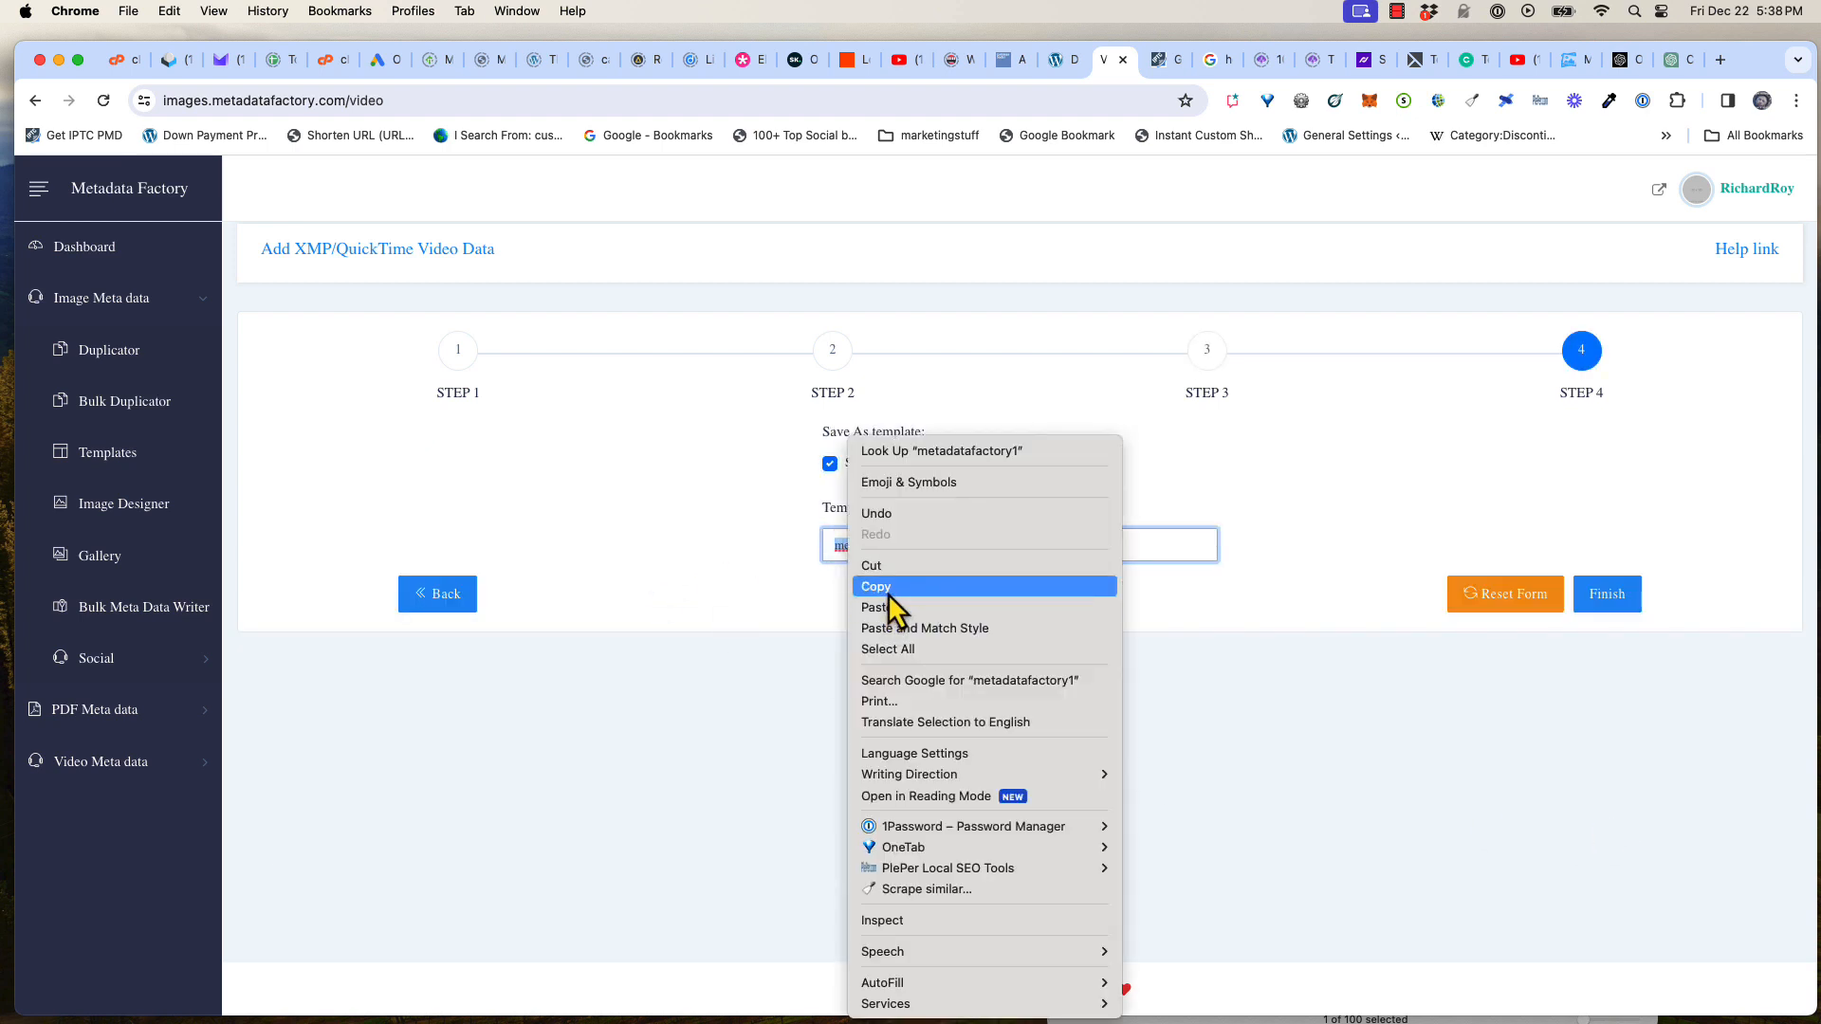
pyautogui.click(886, 595)
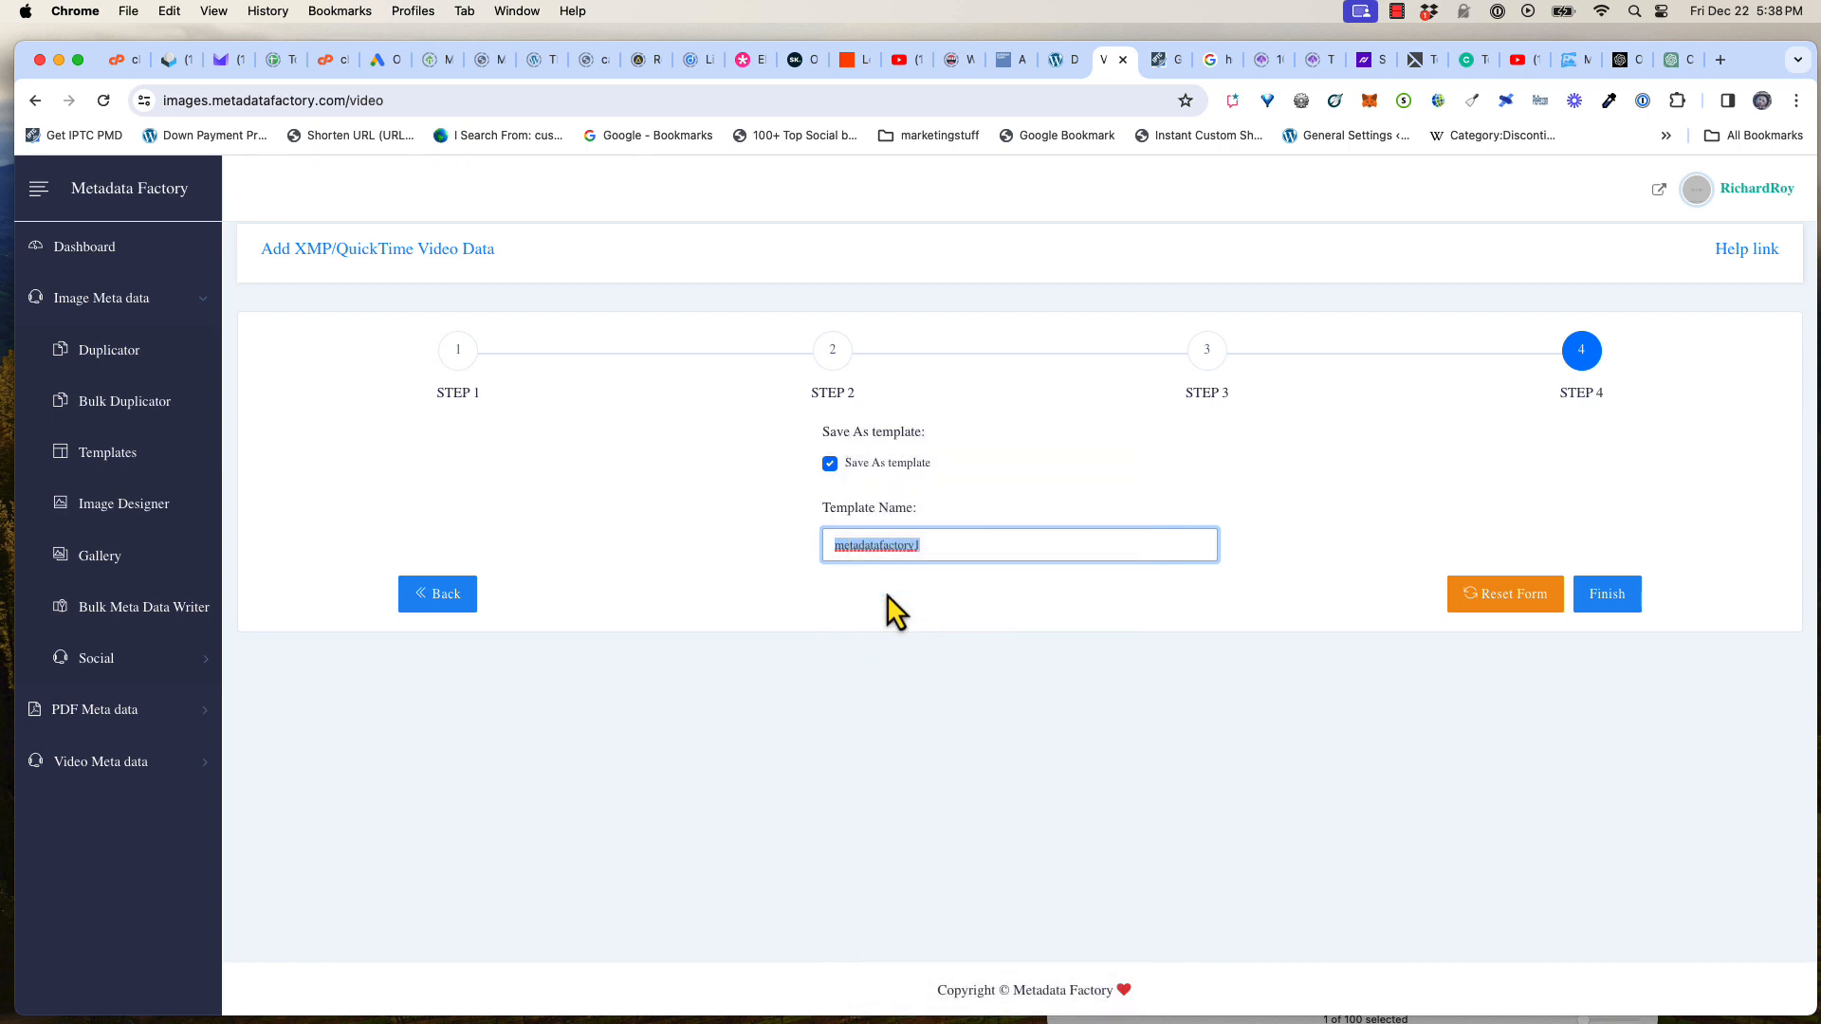
pyautogui.click(1612, 599)
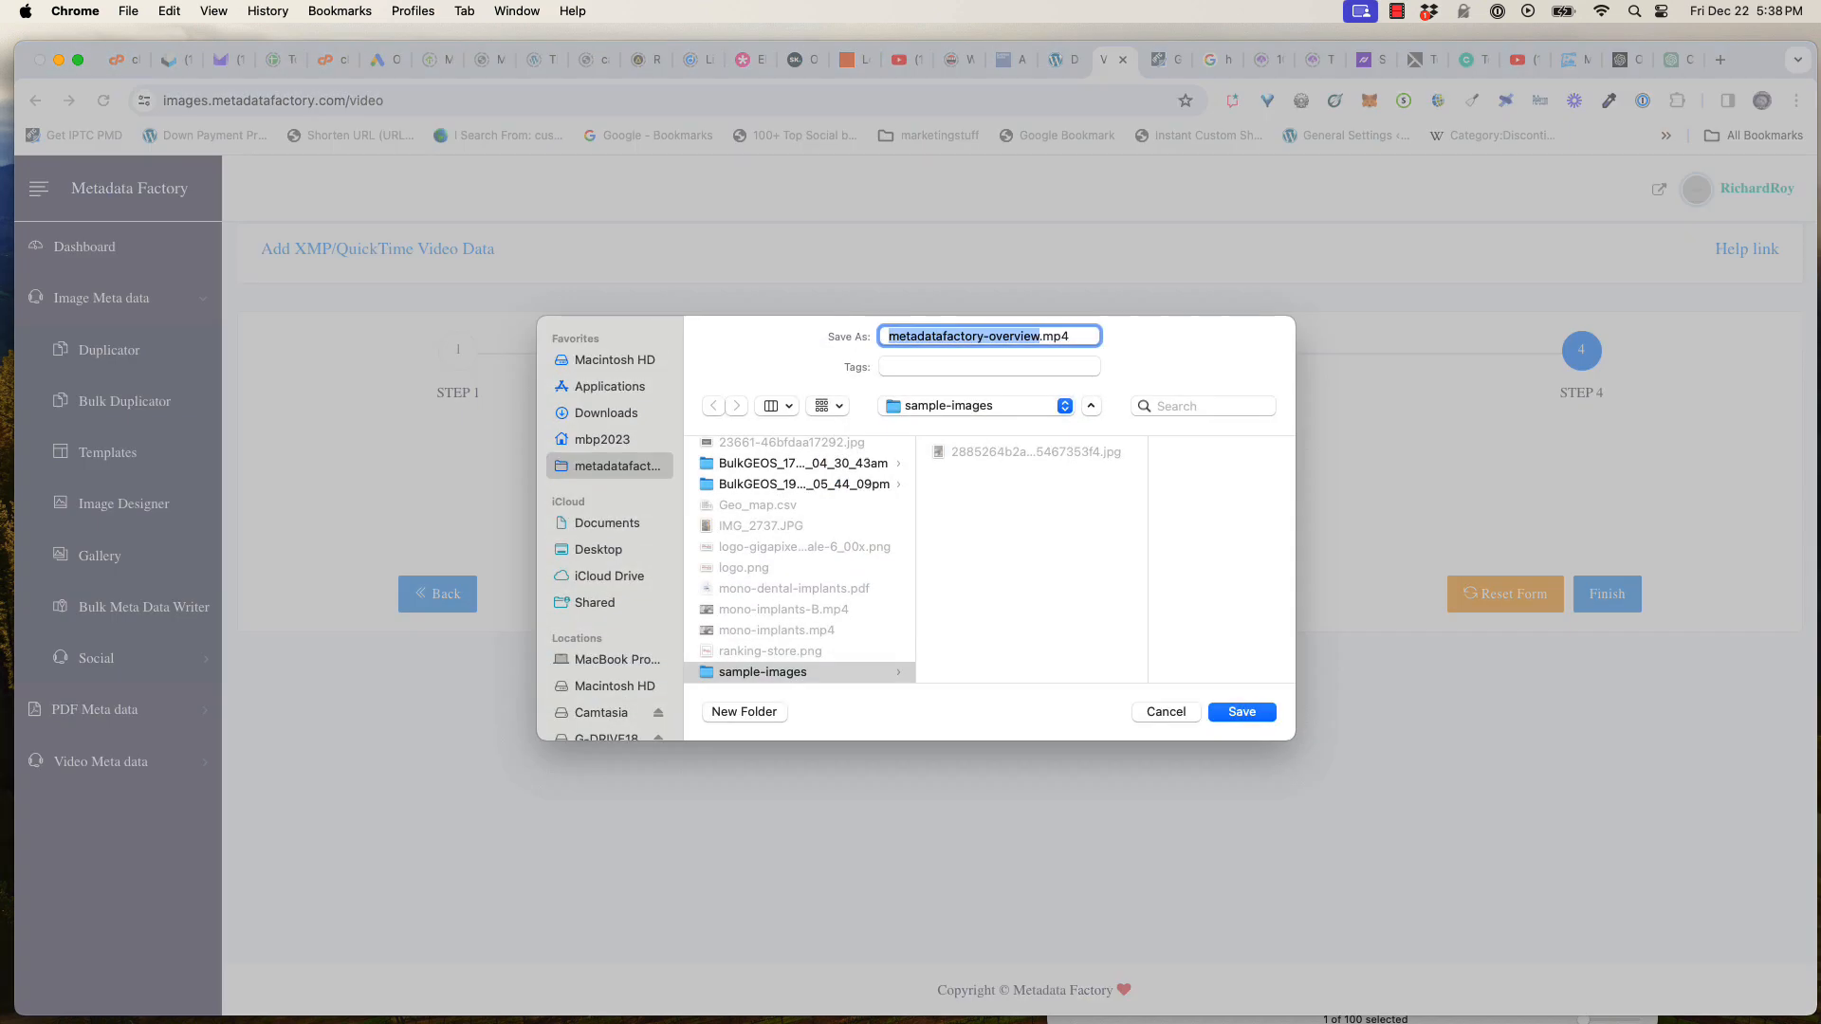
# Navigate the save dialog to the G-DRIVE18TB / videofiles / 2023 / metadata-factory / training-videos folder
pyautogui.scroll(-5, 607, 607)
pyautogui.click(606, 548)
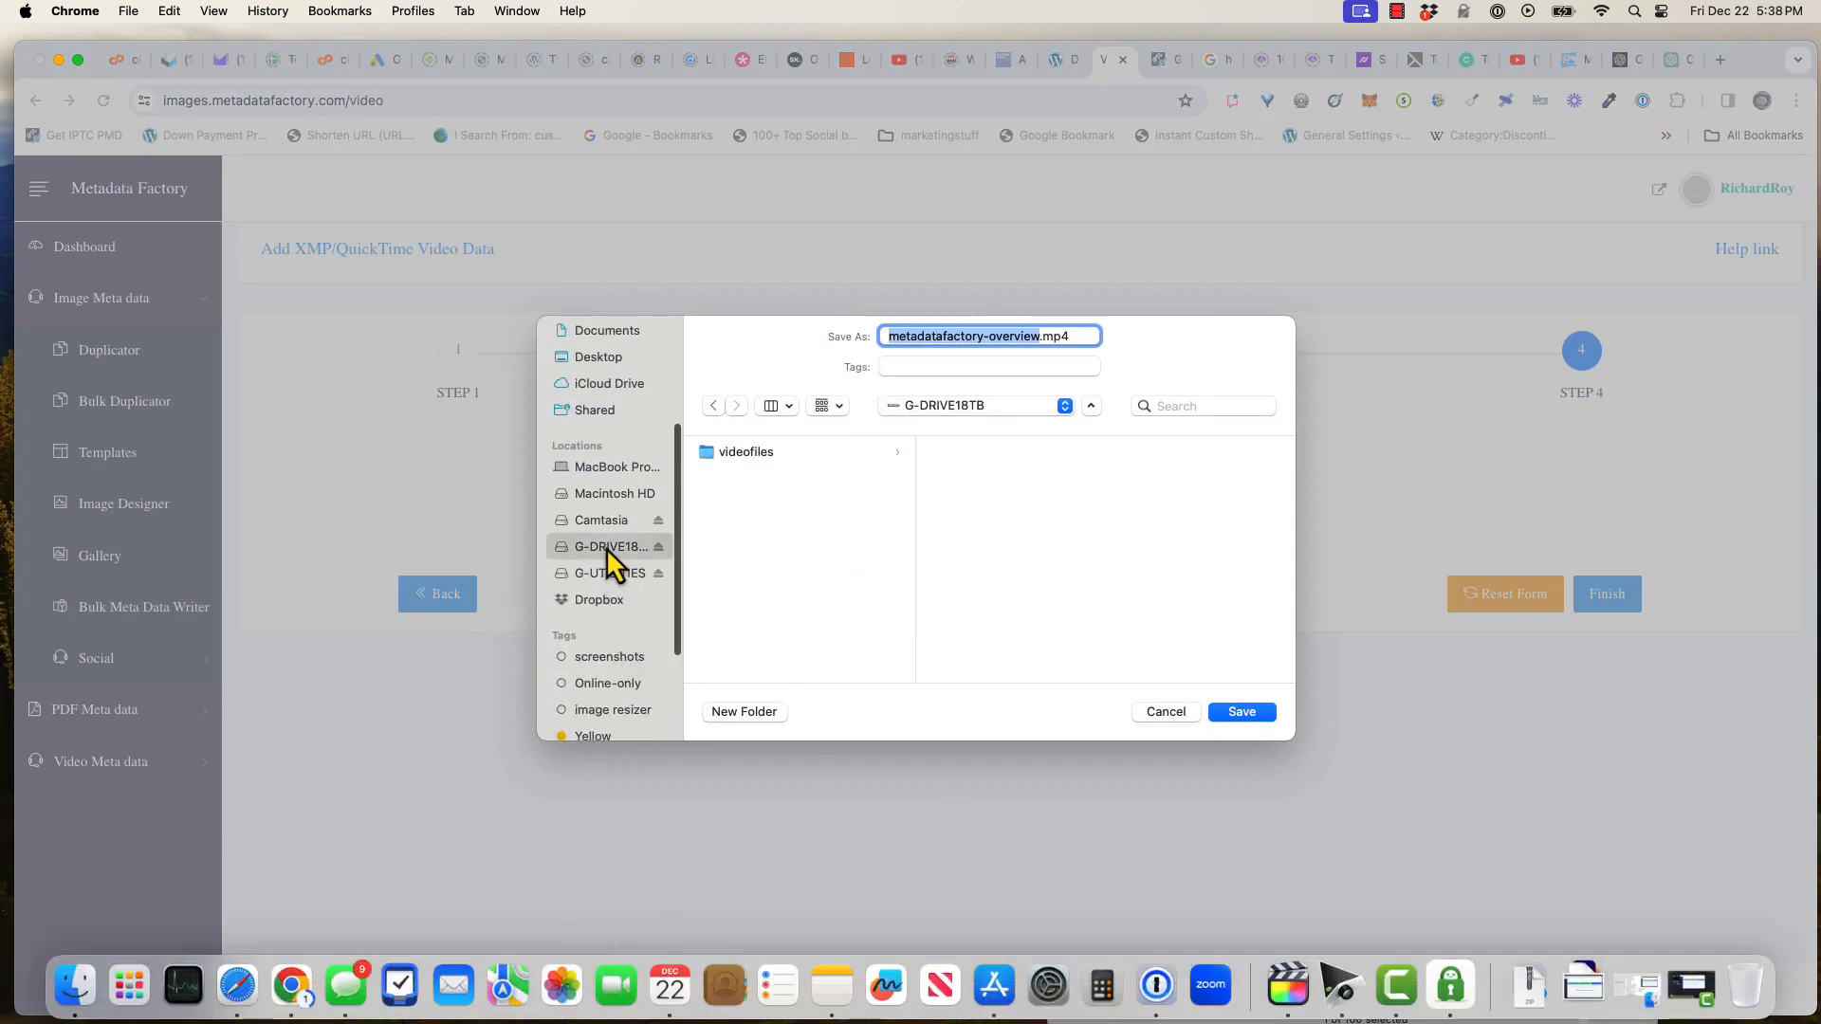
pyautogui.click(718, 457)
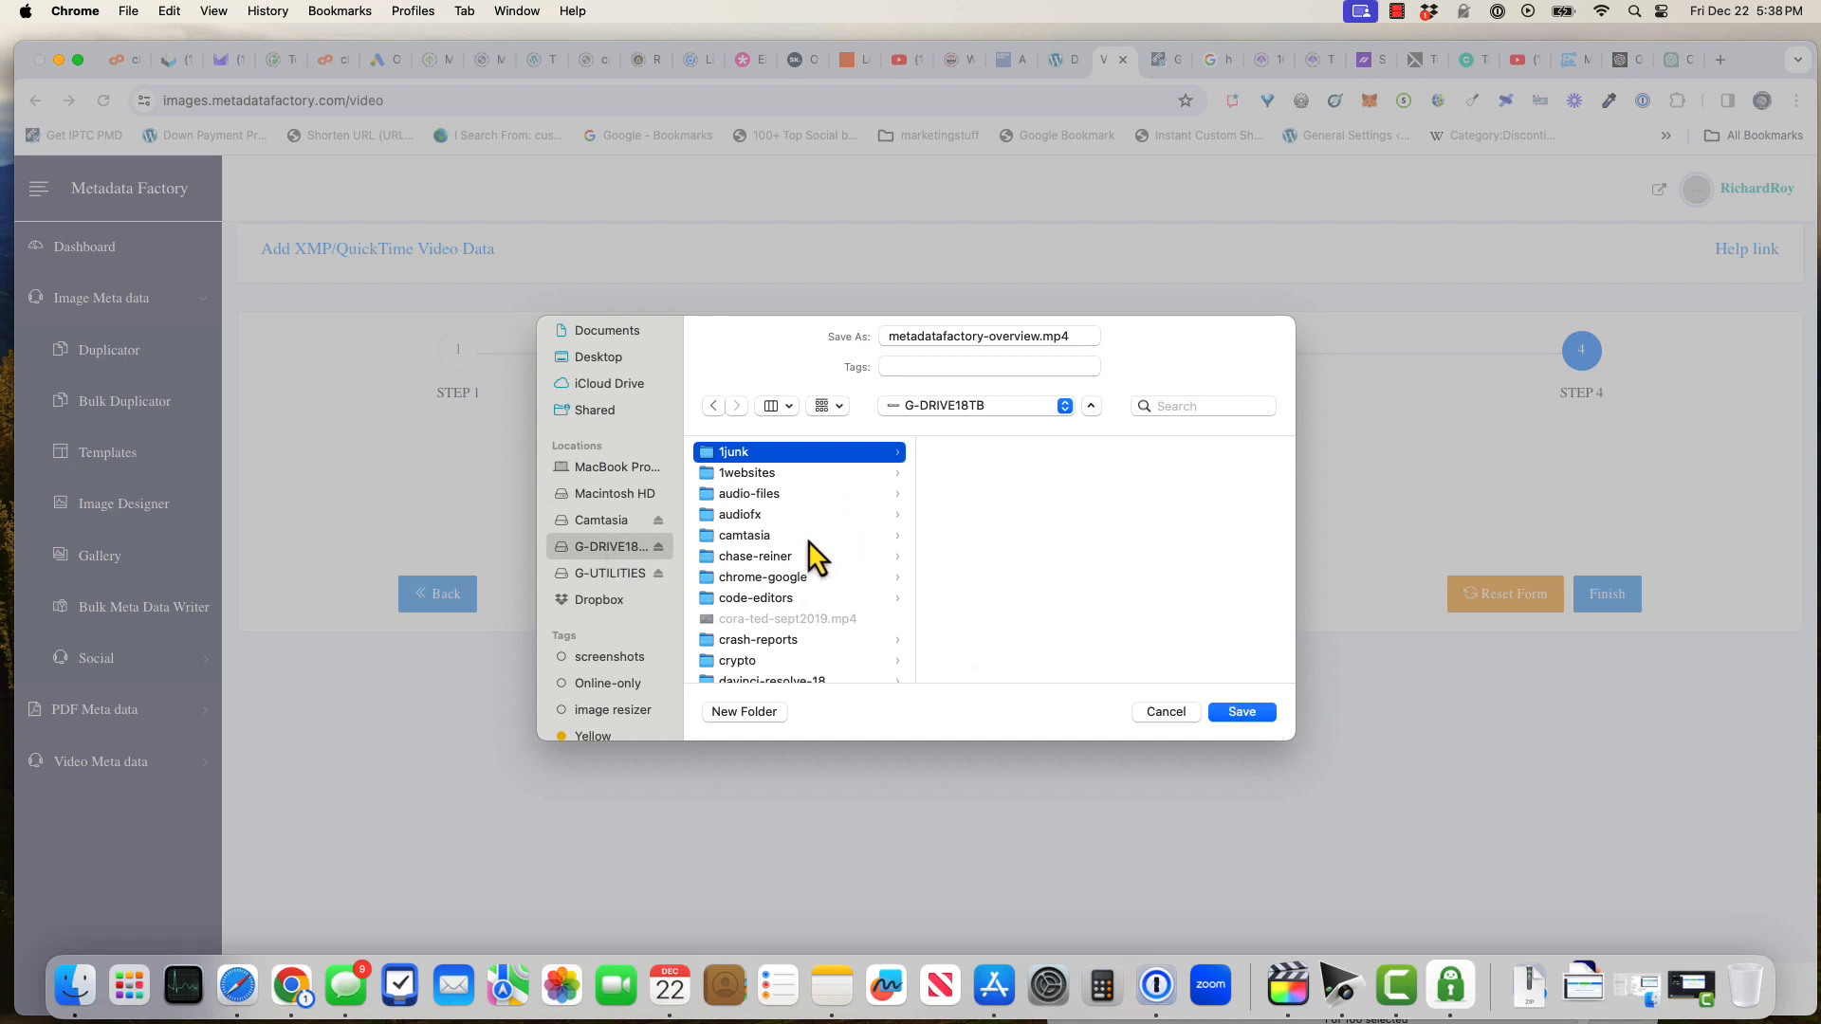
pyautogui.scroll(-15, 806, 556)
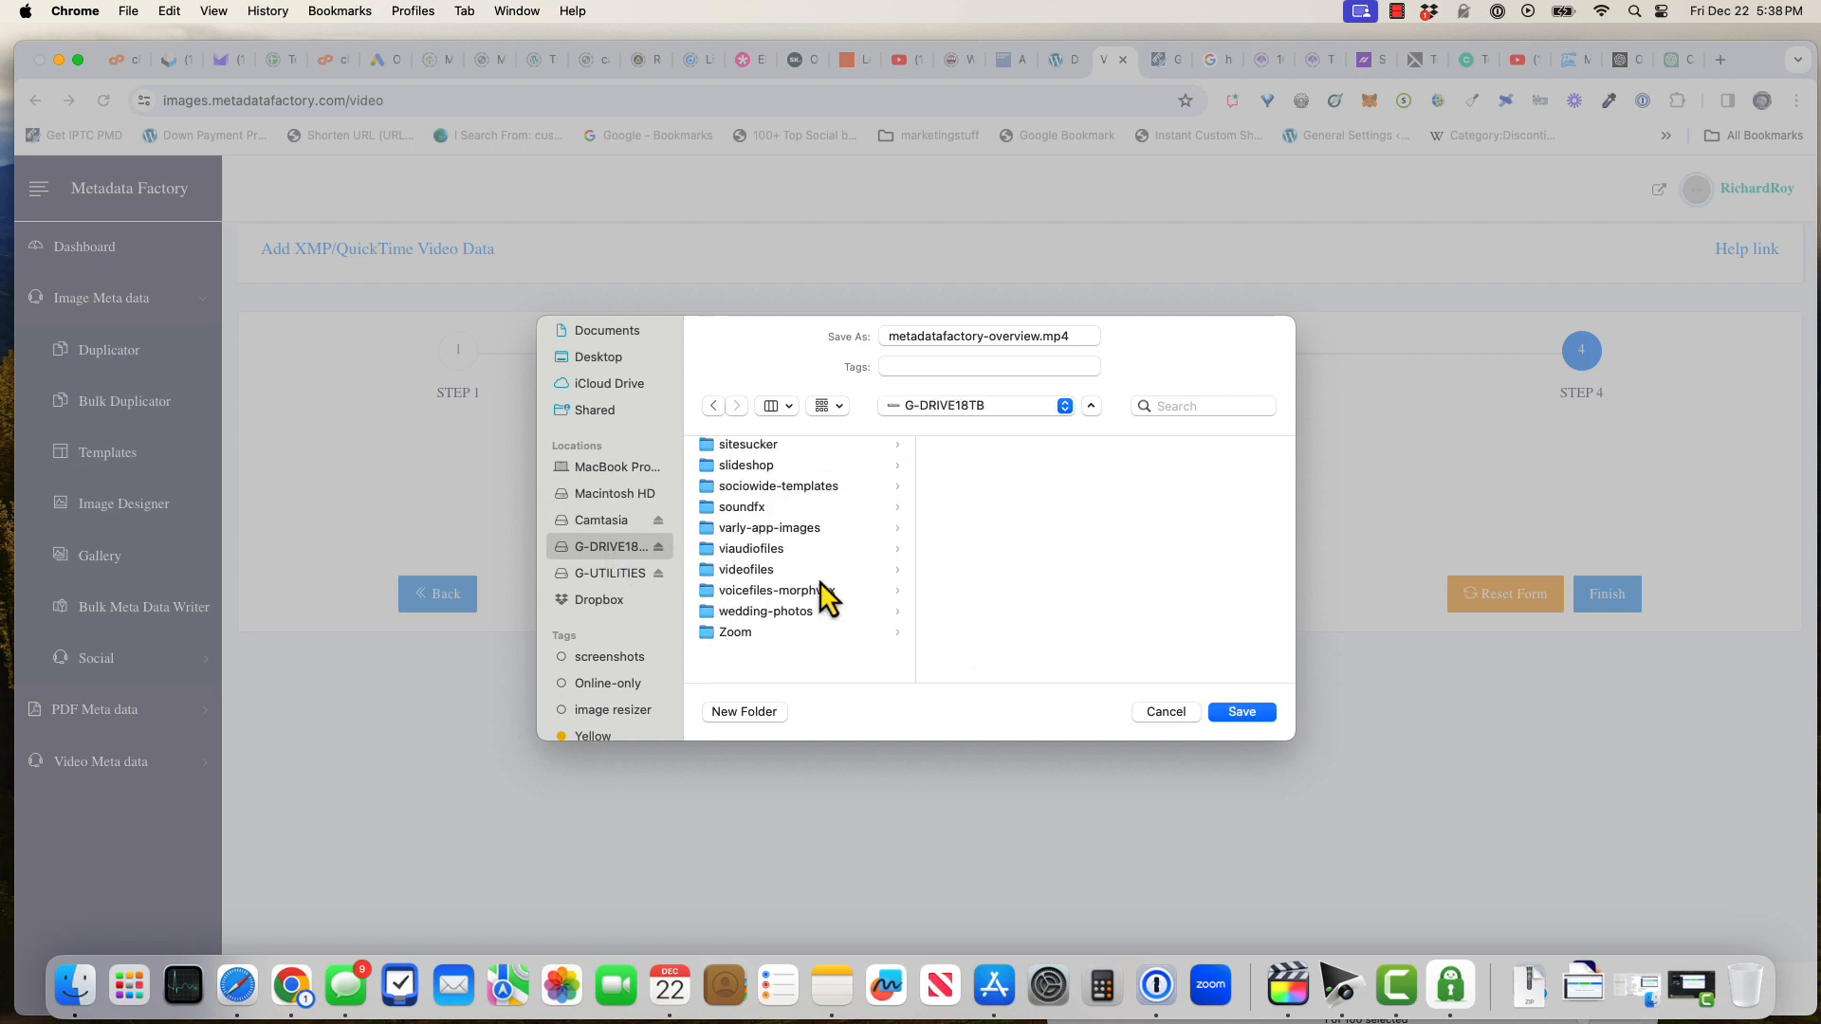
pyautogui.click(771, 603)
pyautogui.click(963, 619)
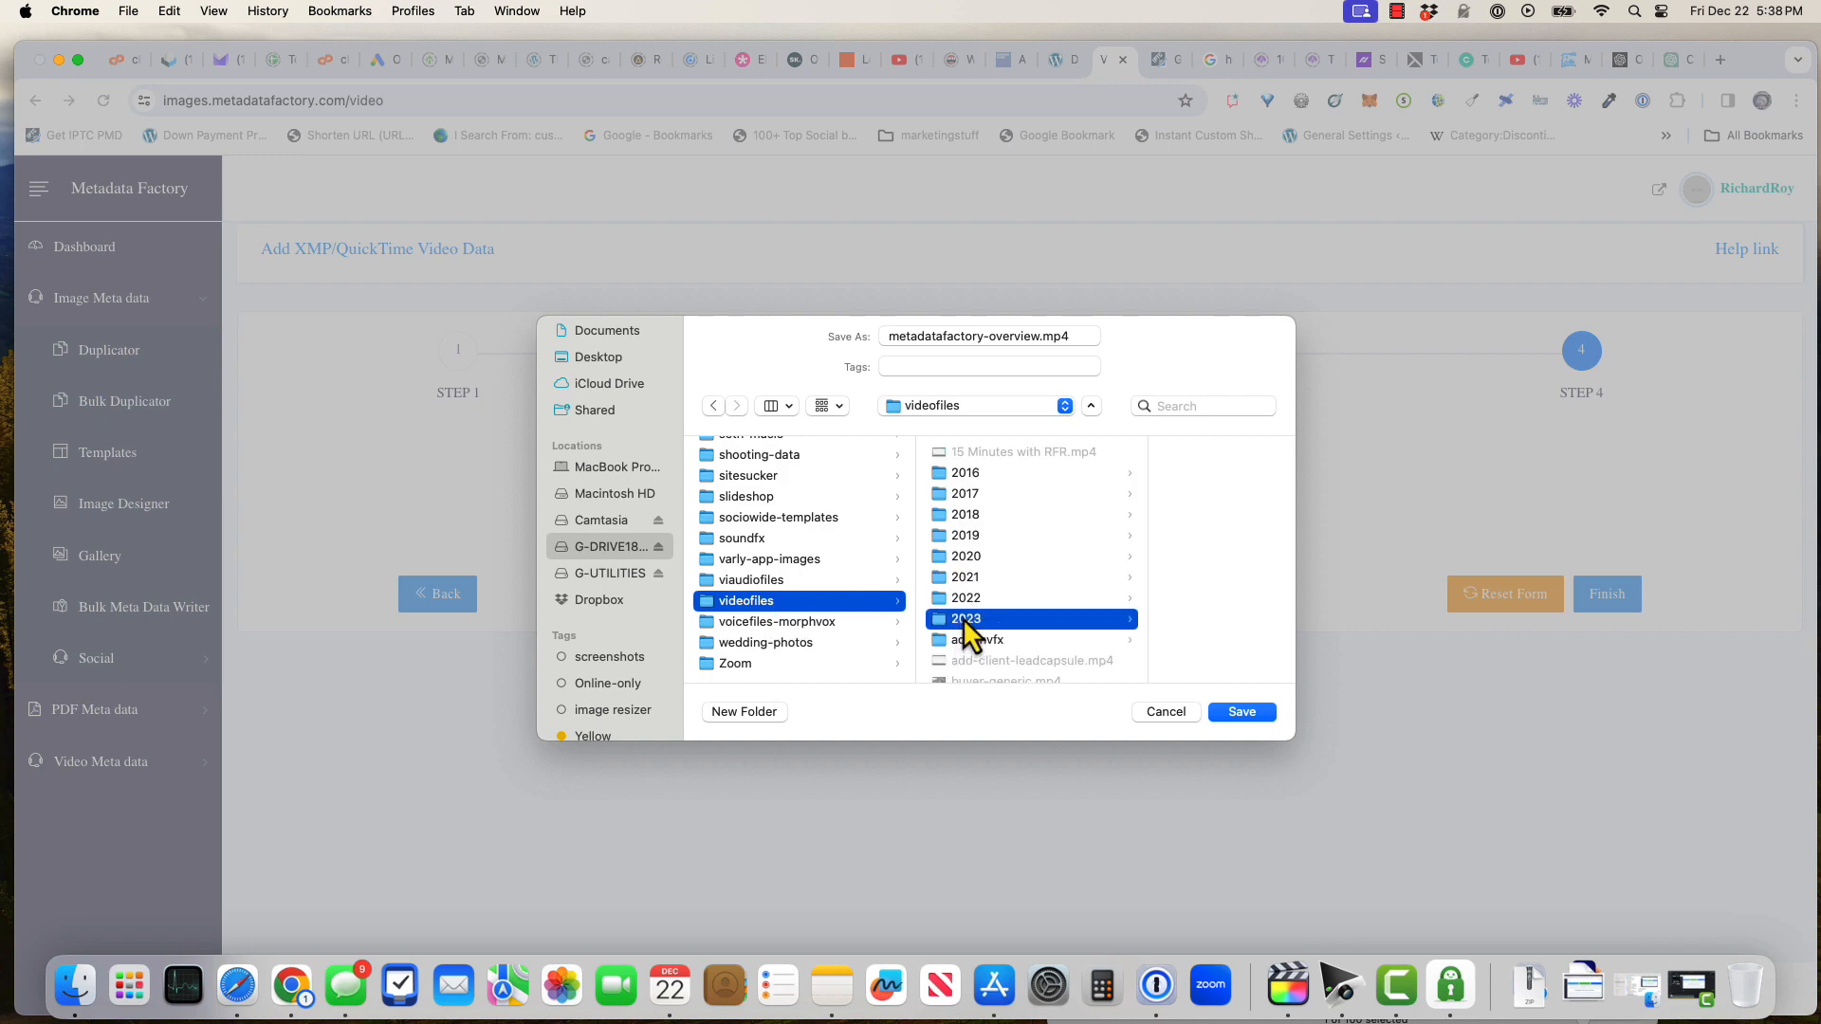
pyautogui.scroll(-10, 1162, 607)
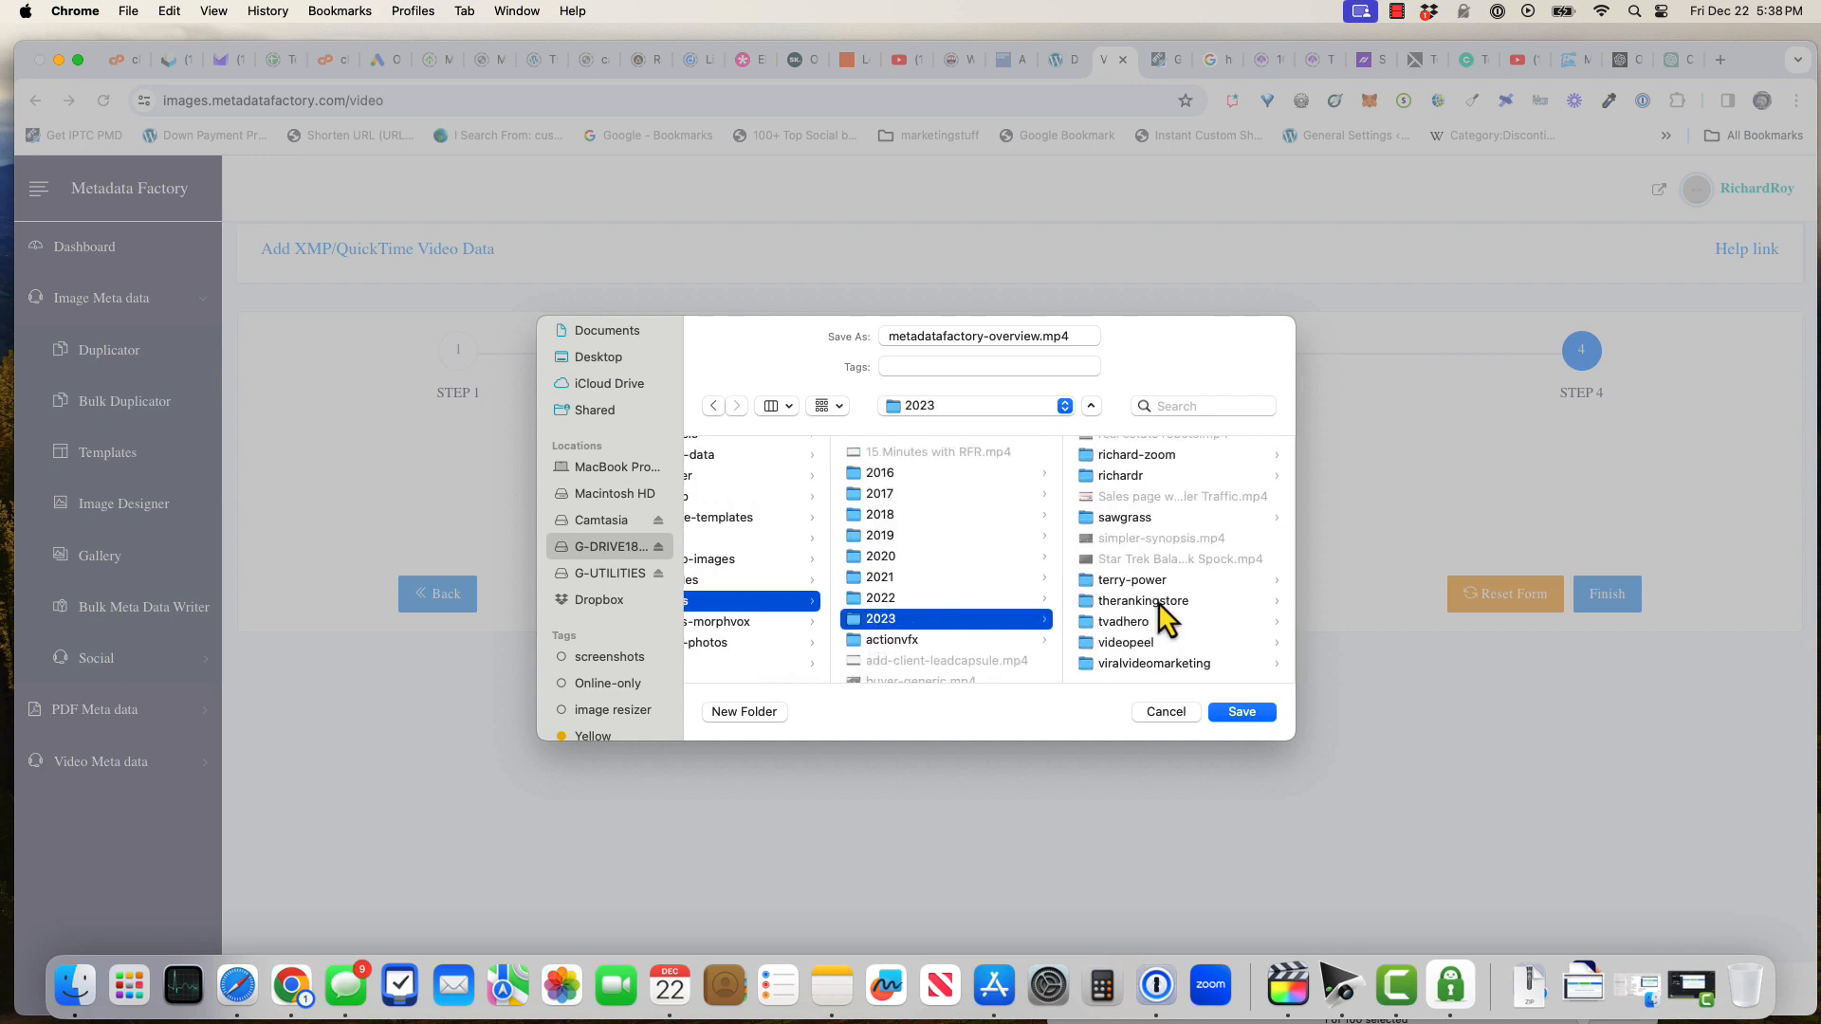
pyautogui.scroll(6, 1158, 546)
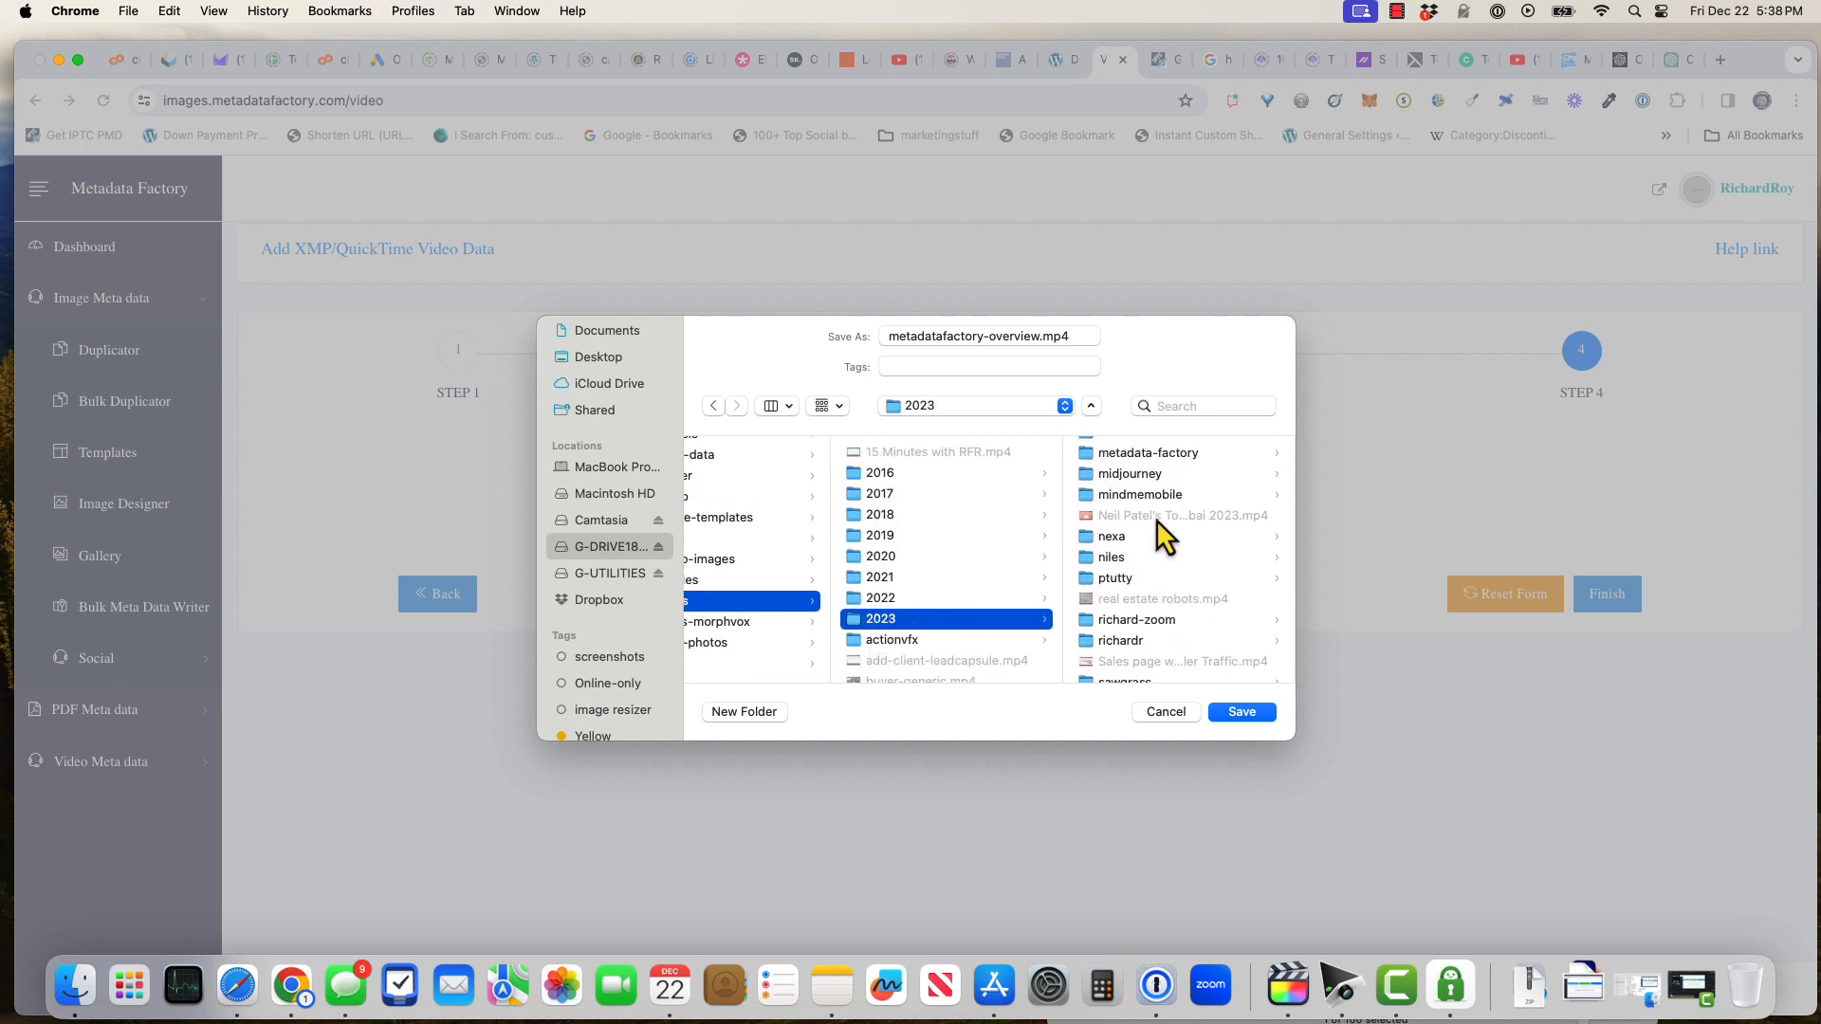
pyautogui.click(1095, 451)
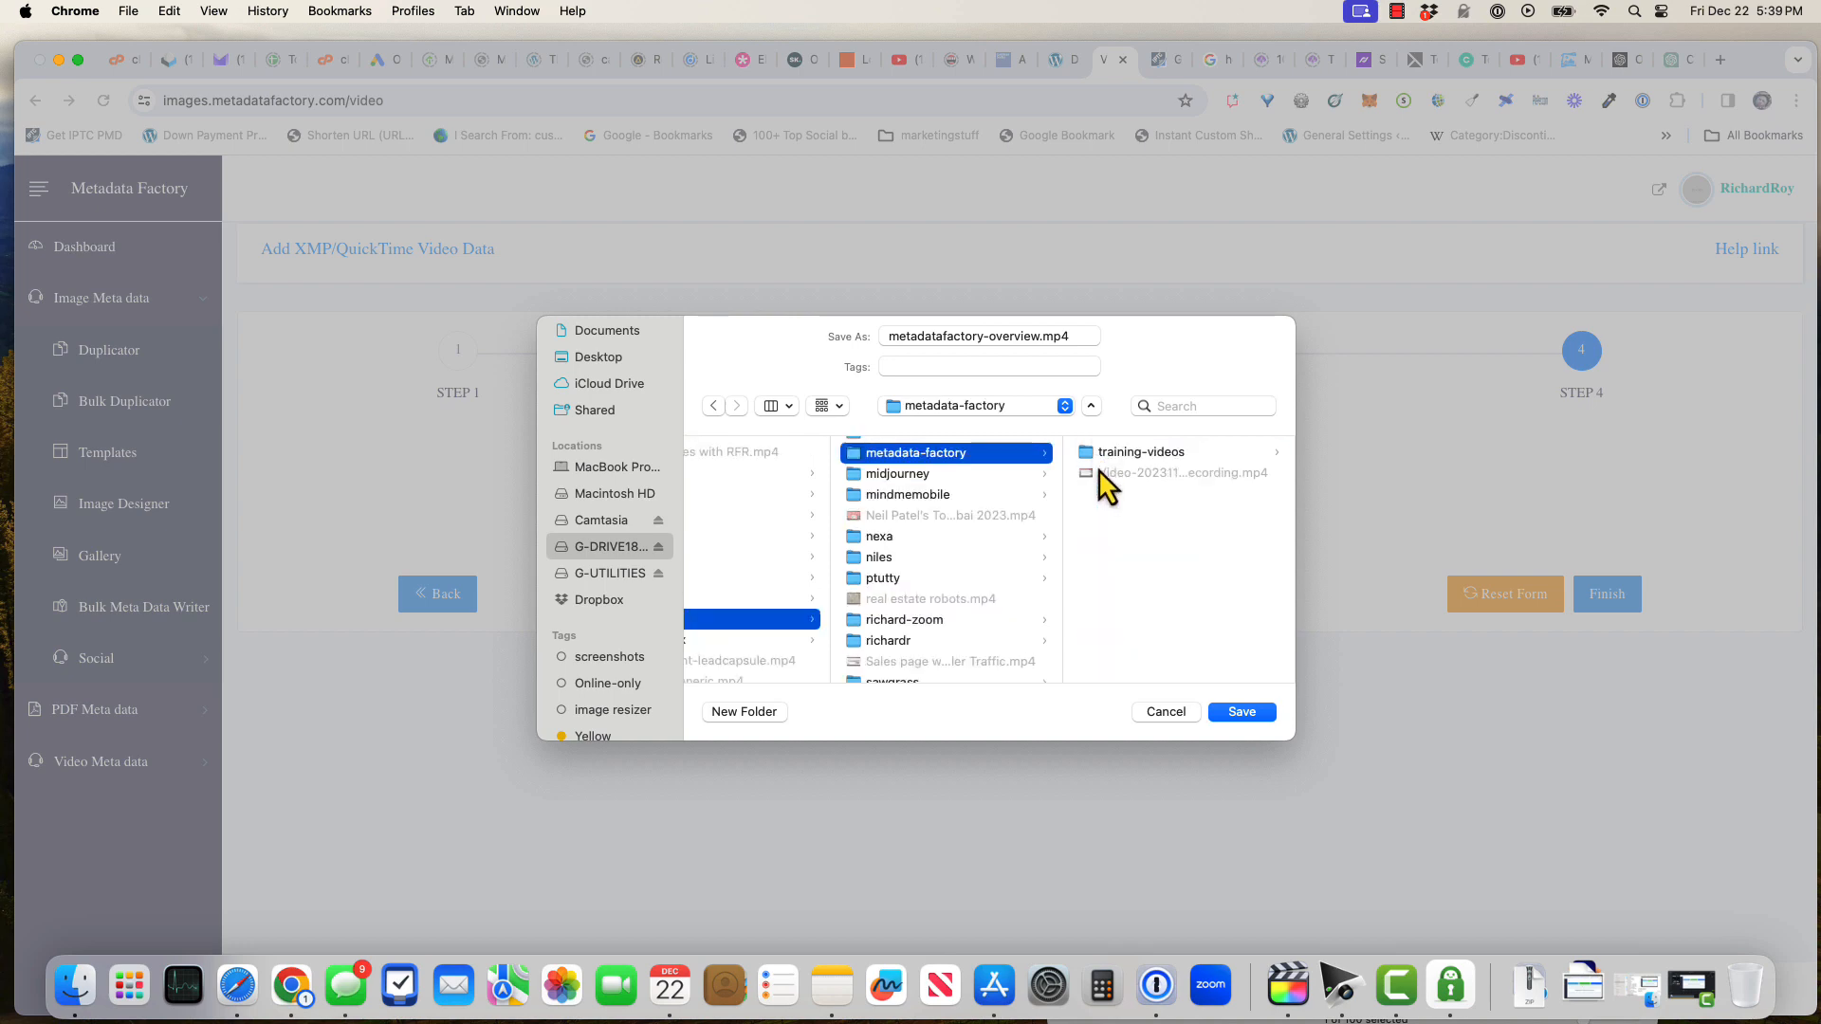
pyautogui.click(1098, 451)
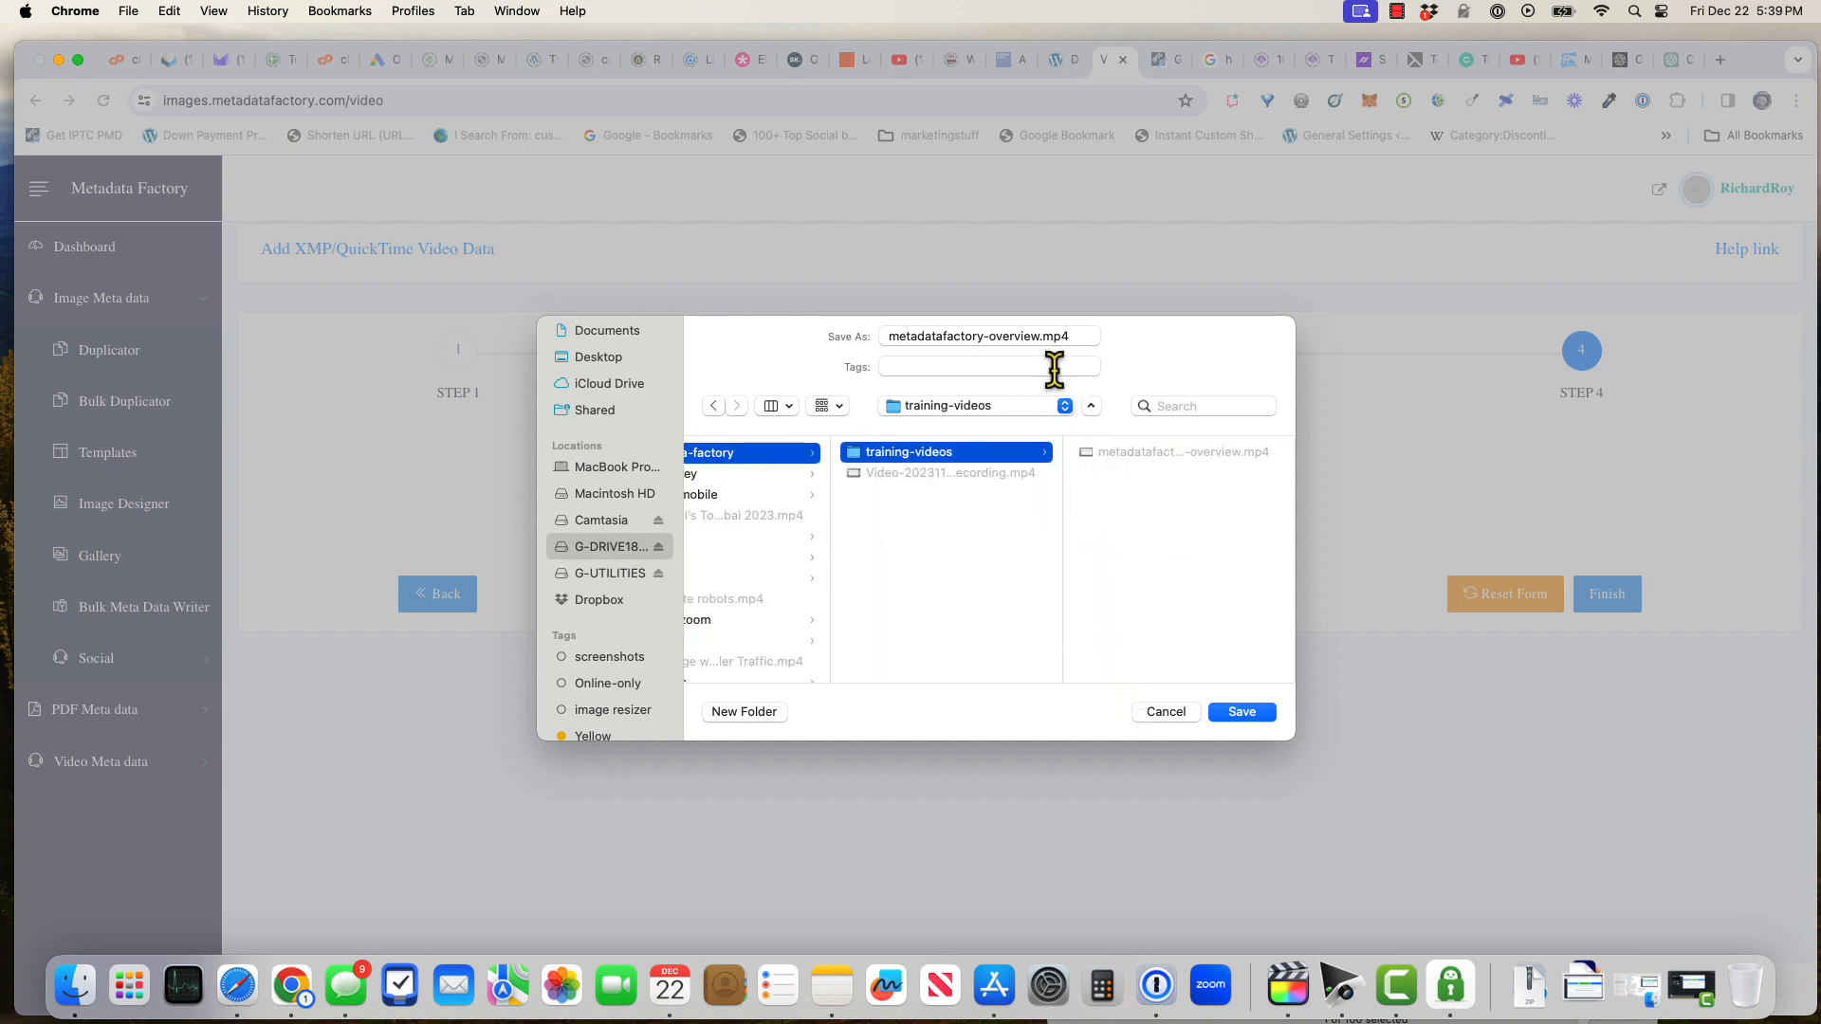
# Name the file metadatafactory-overview-2023.mp4 and save it
pyautogui.click(1095, 336)
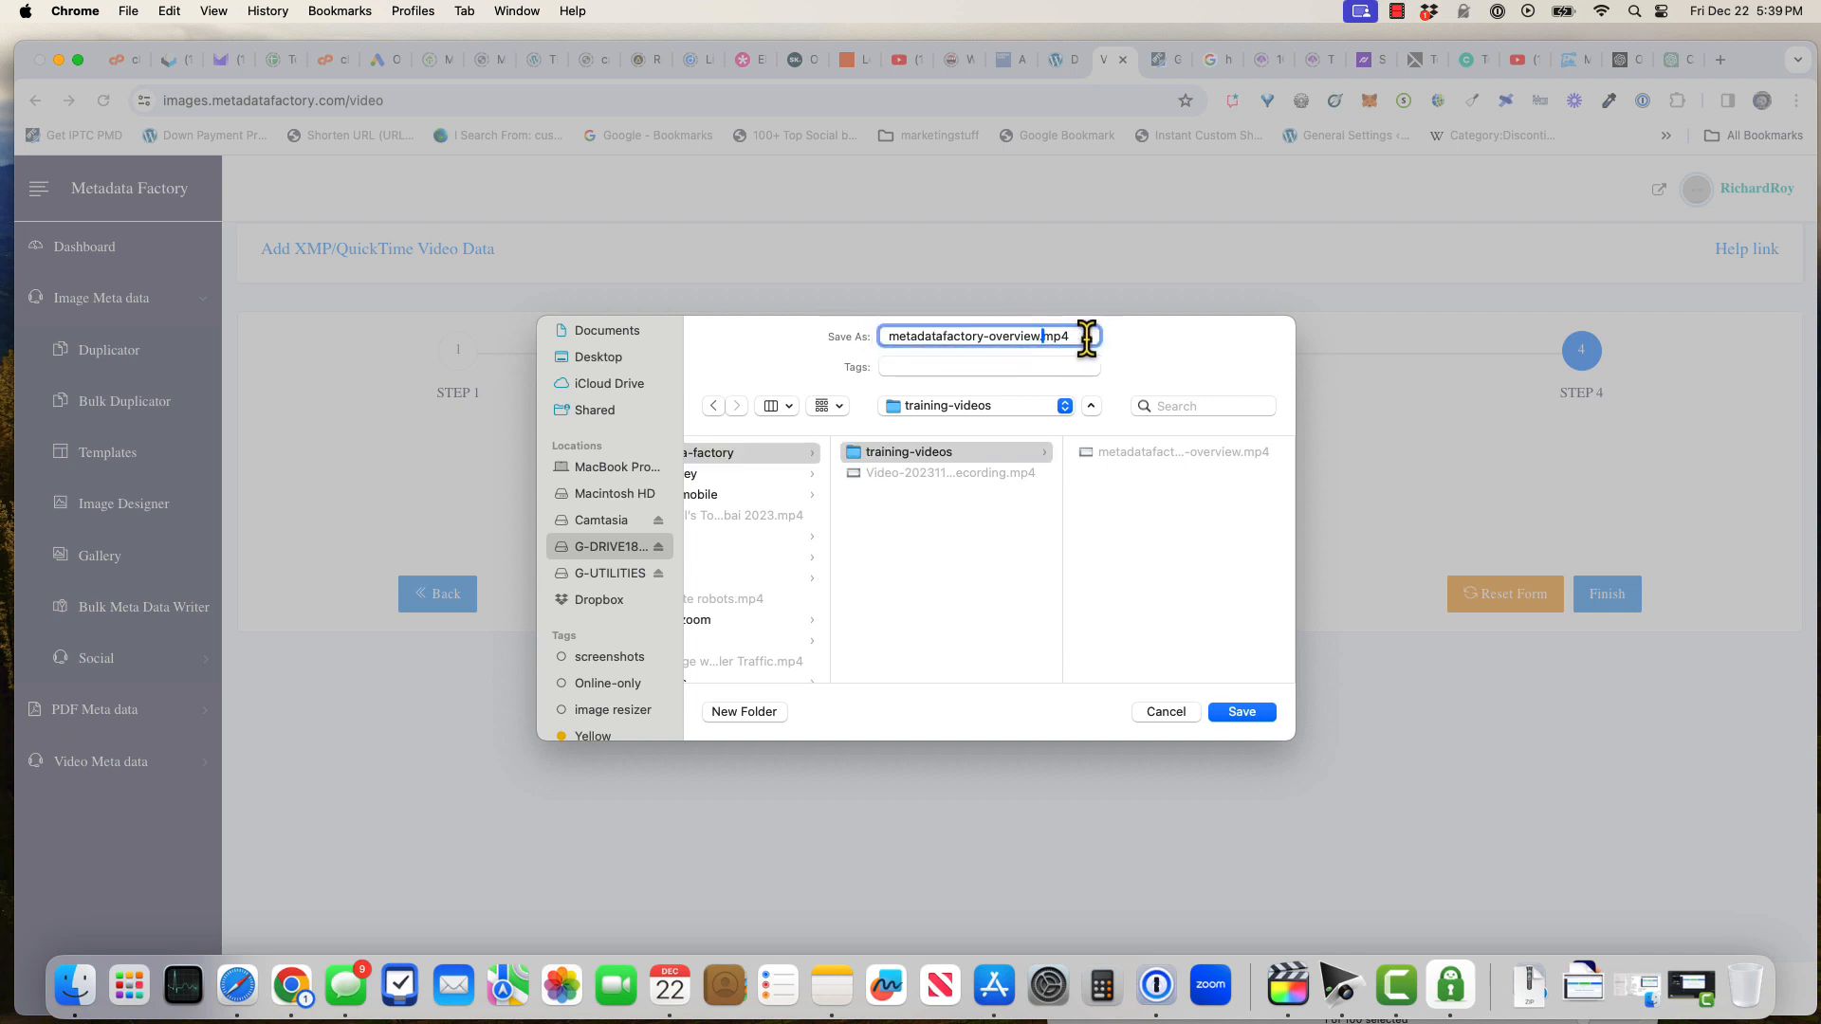
pyautogui.write('-2023')
pyautogui.click(1250, 715)
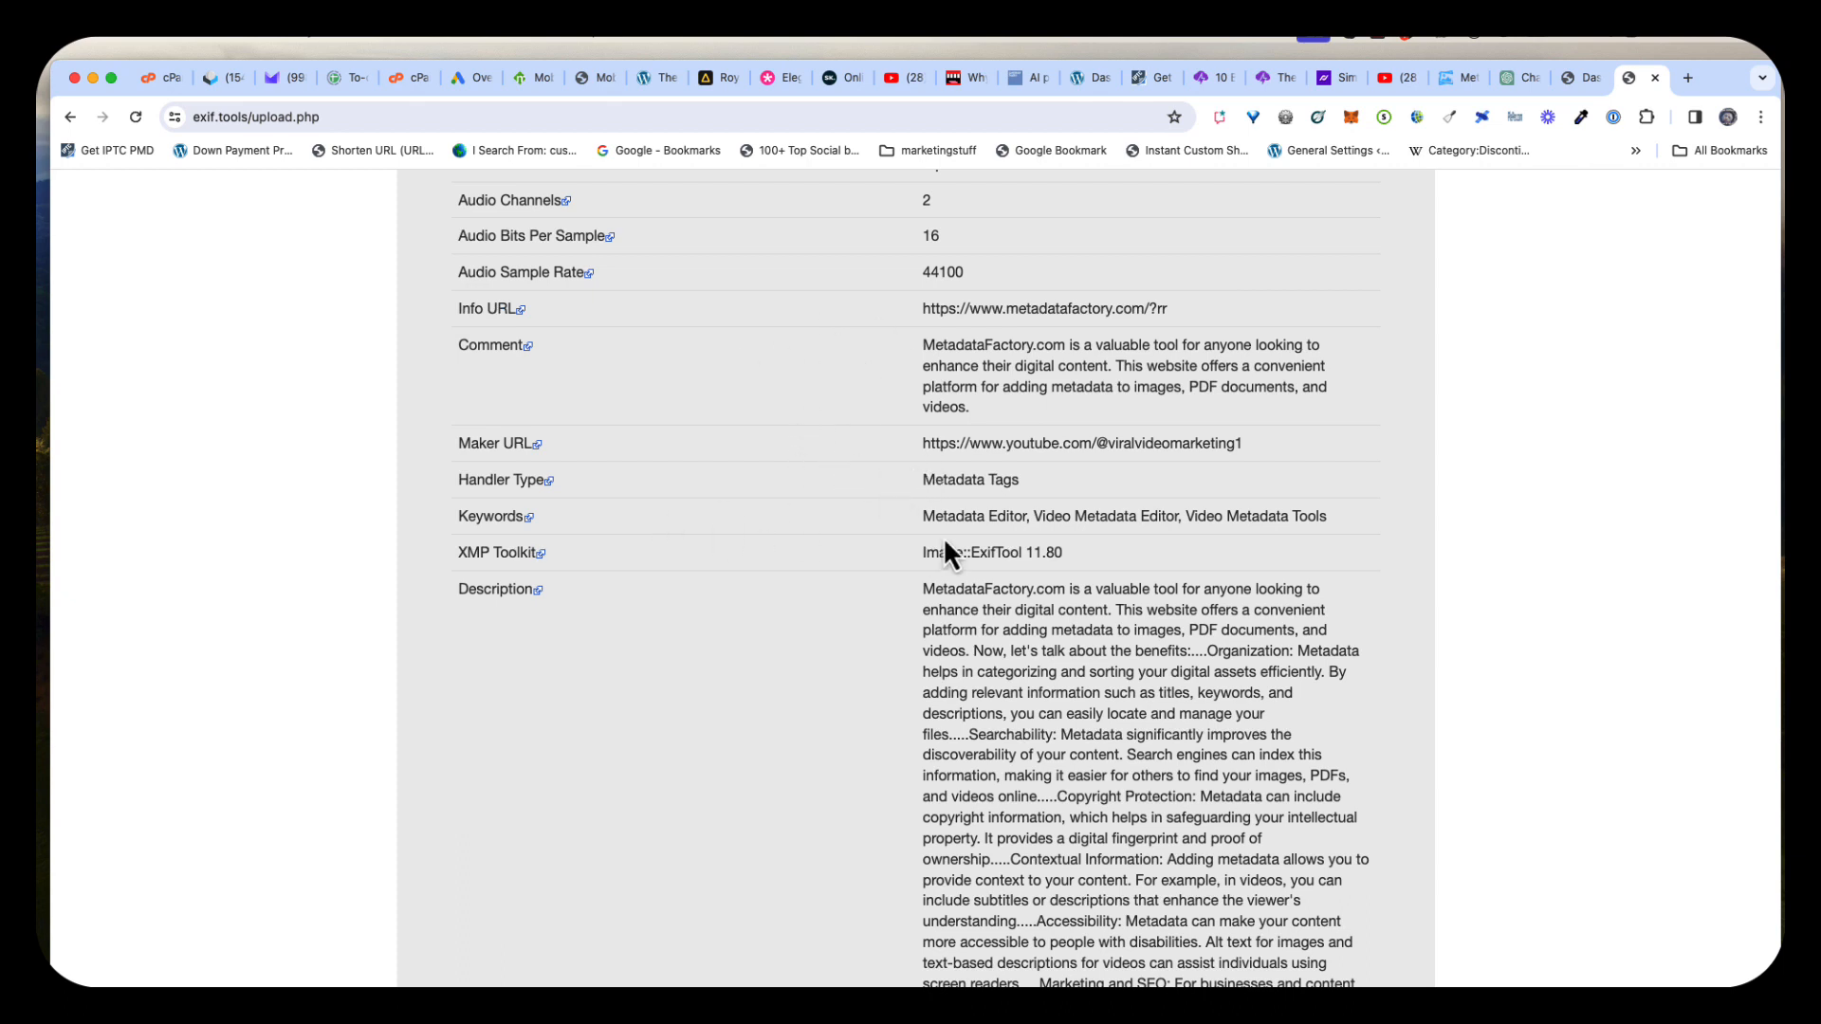
# Examine the saved video's metadata fields listed on the exif.tools results page
pyautogui.scroll(-3, 896, 628)
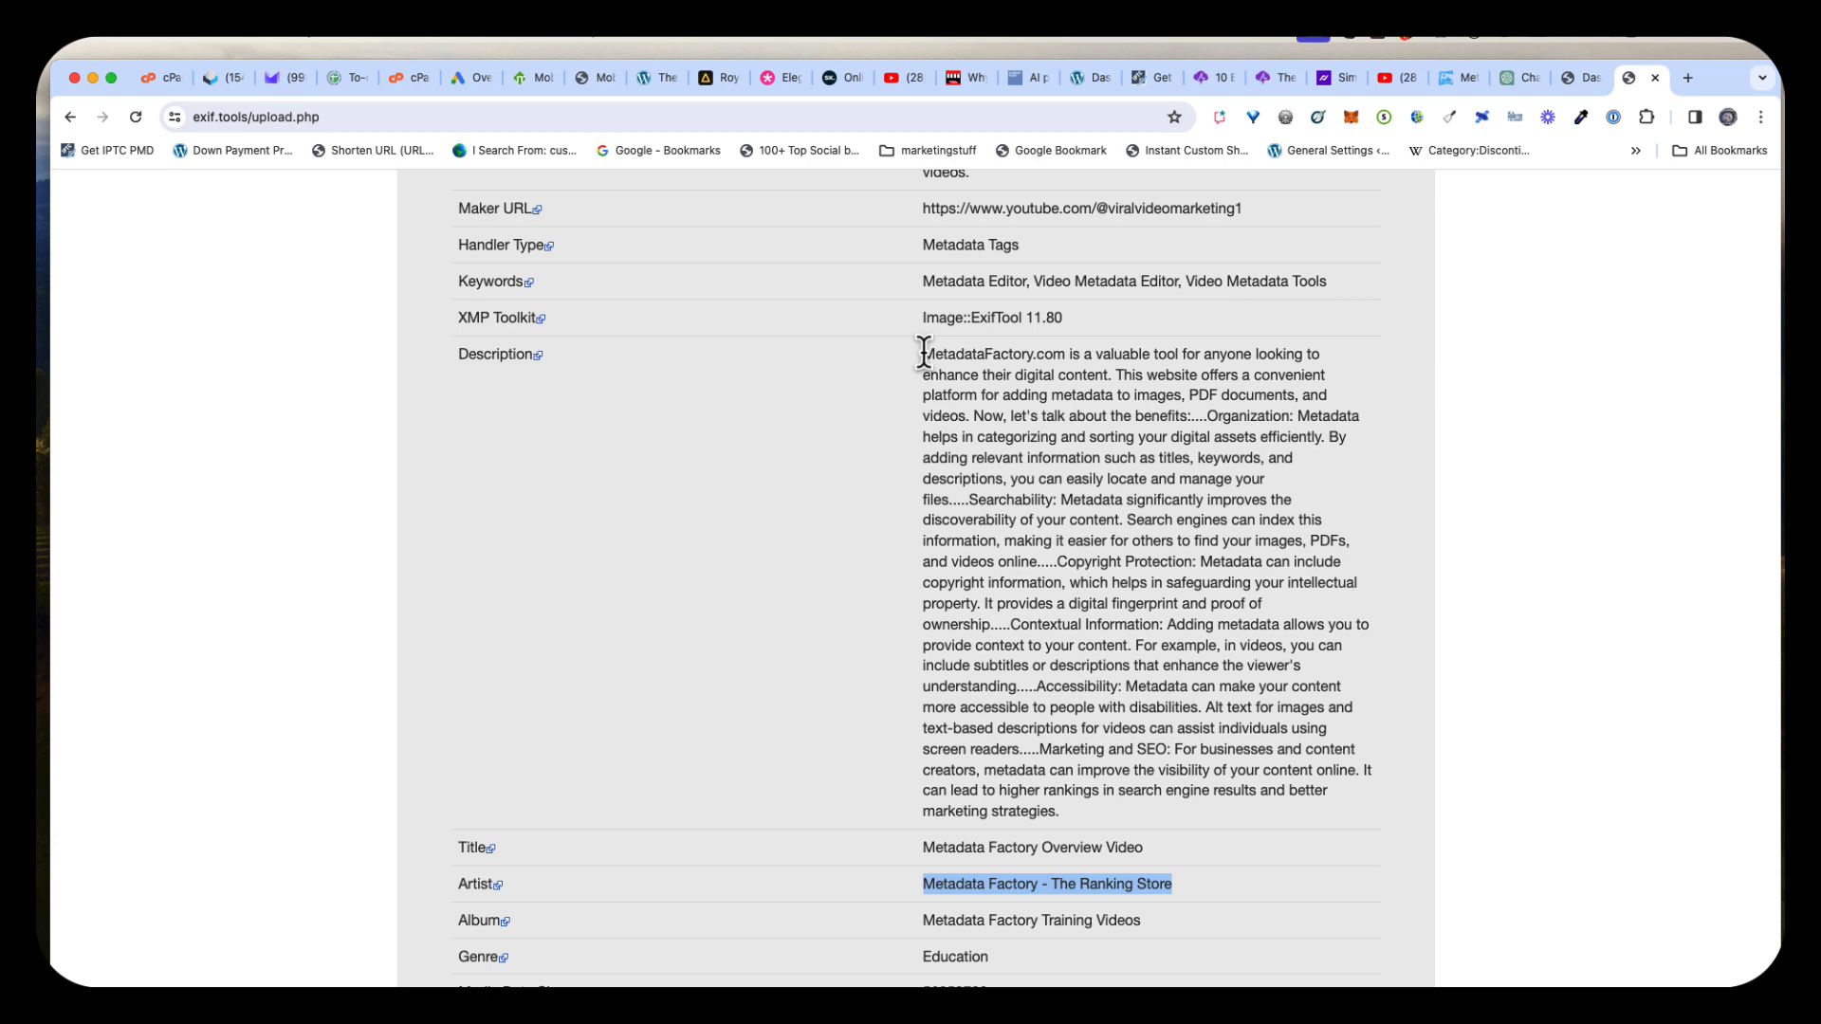
pyautogui.scroll(-3, 924, 353)
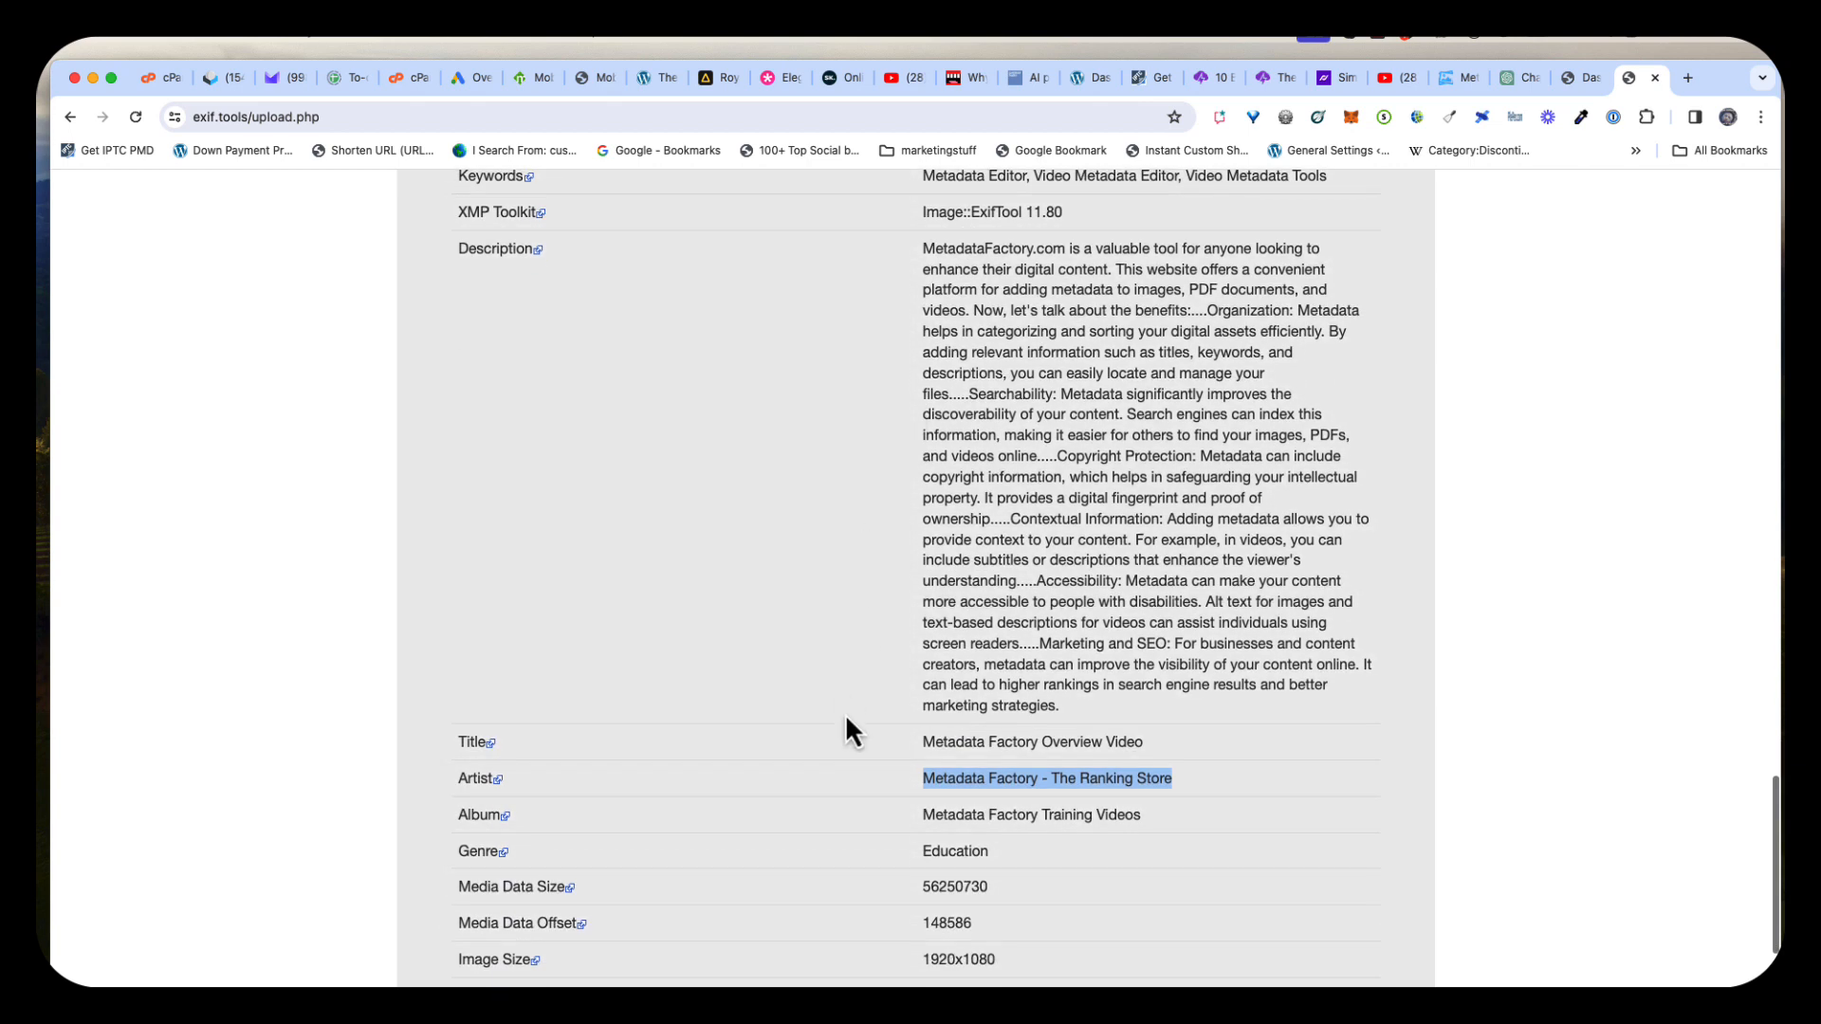
pyautogui.scroll(-2, 884, 778)
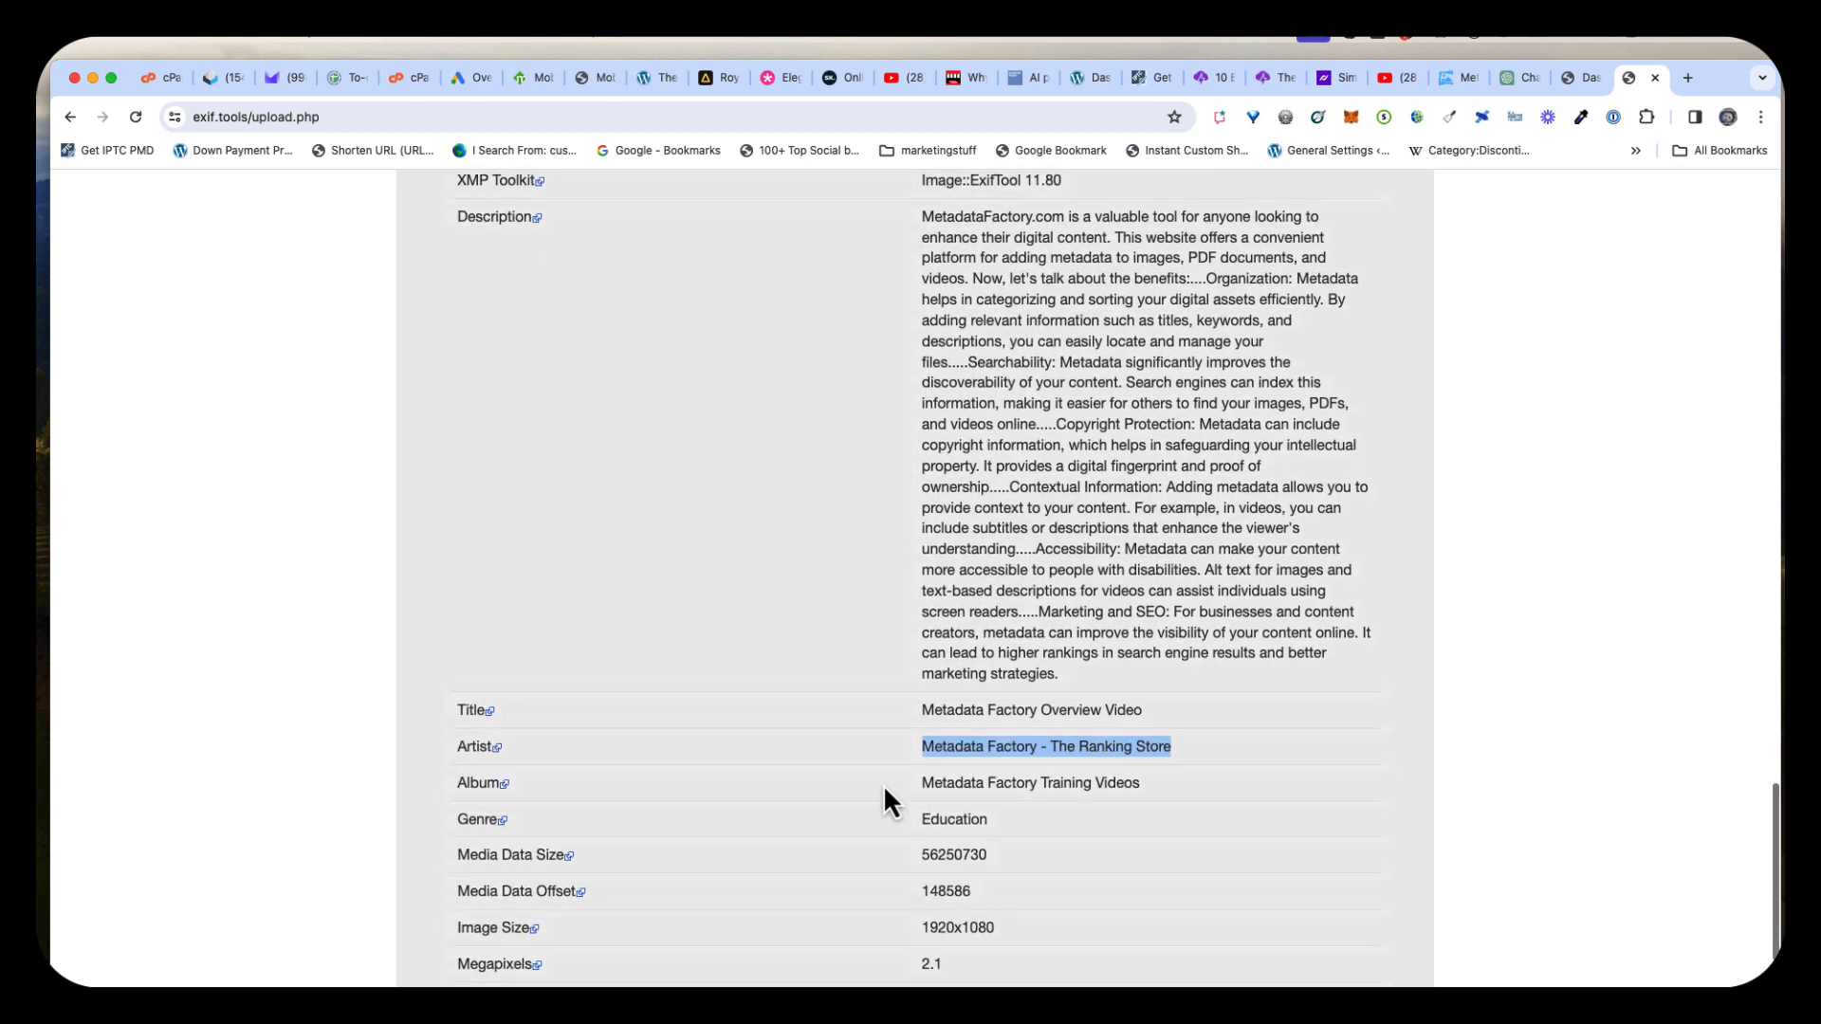
pyautogui.scroll(2, 853, 811)
pyautogui.scroll(-4, 866, 814)
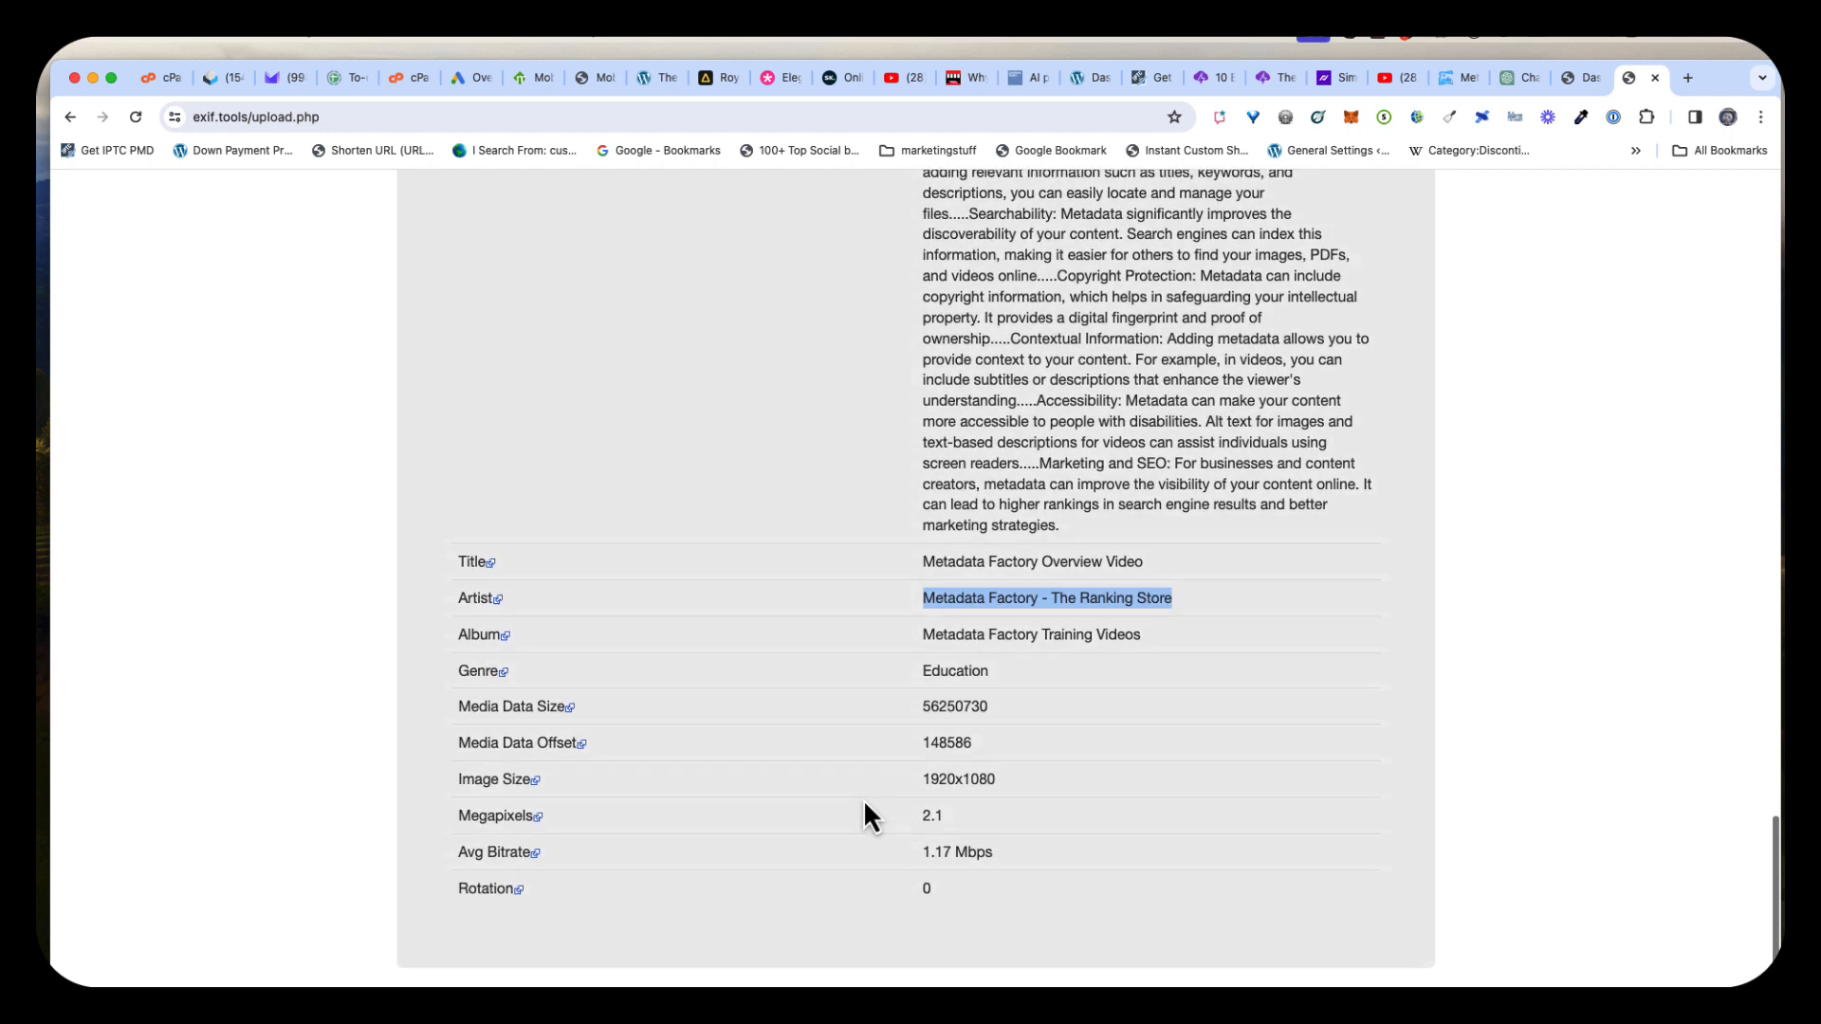
pyautogui.scroll(7, 866, 813)
pyautogui.scroll(2, 868, 816)
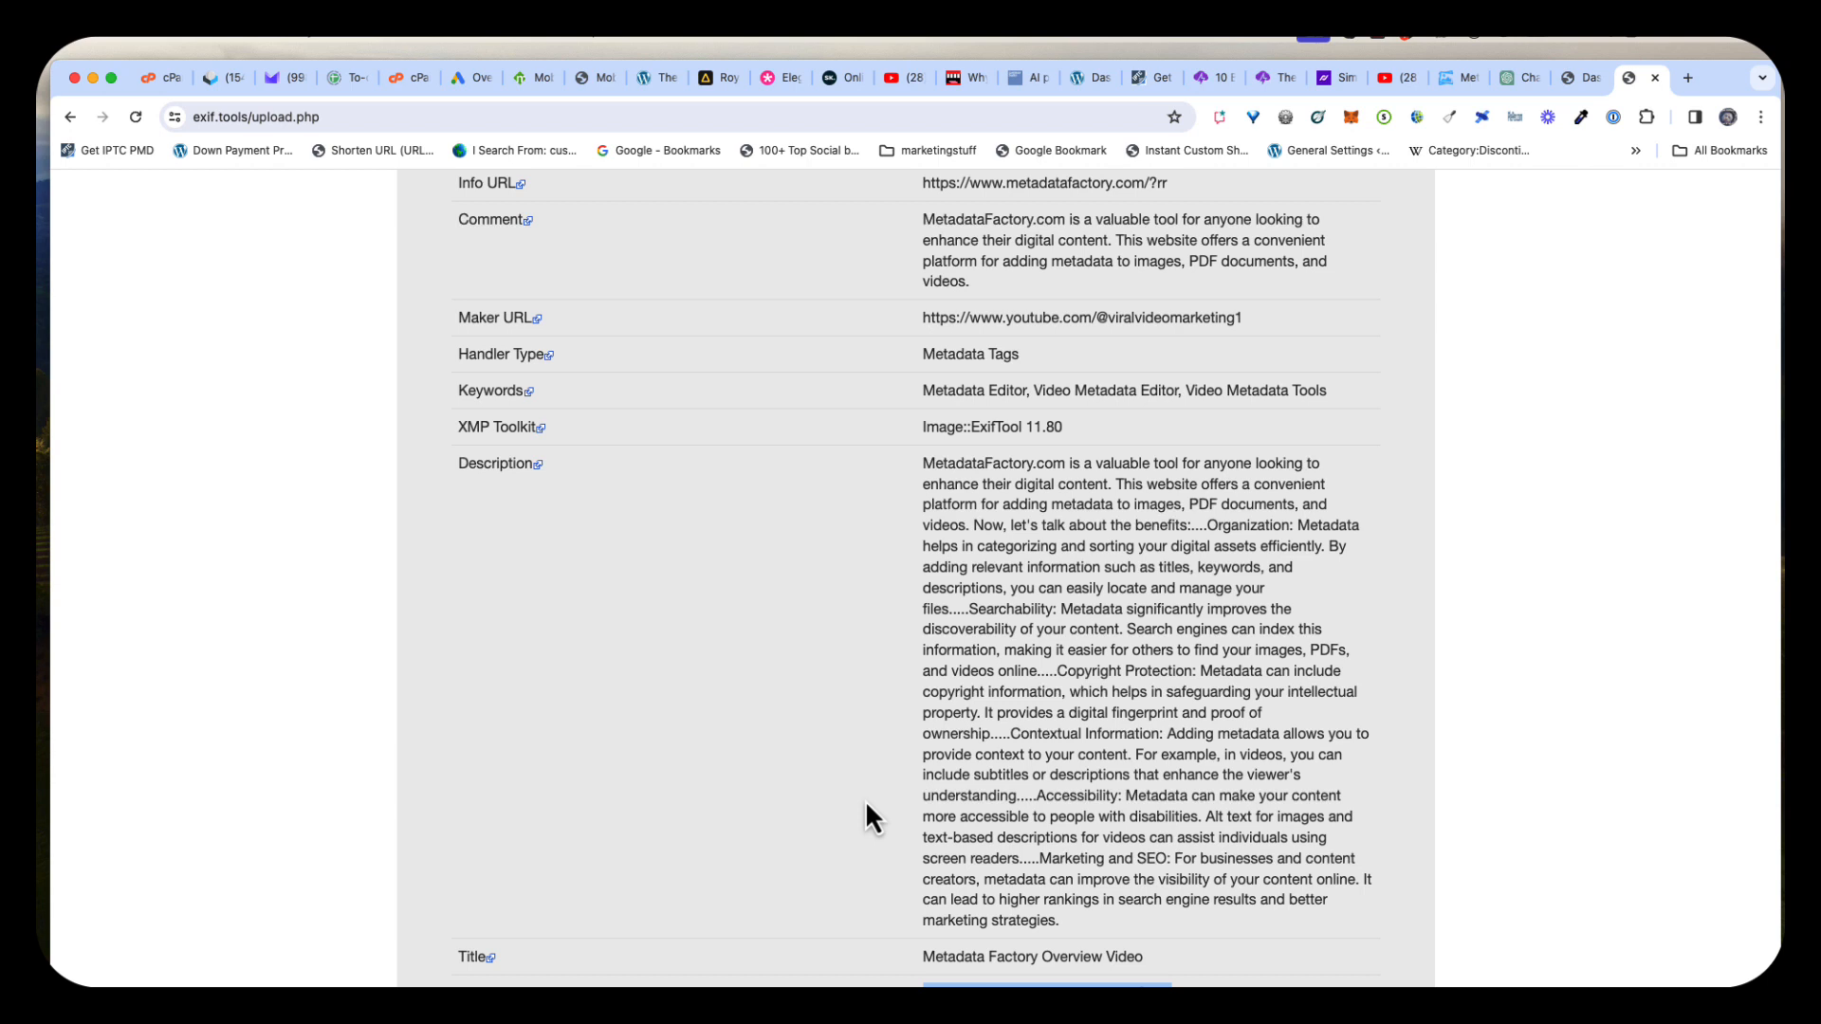
pyautogui.scroll(-3, 872, 818)
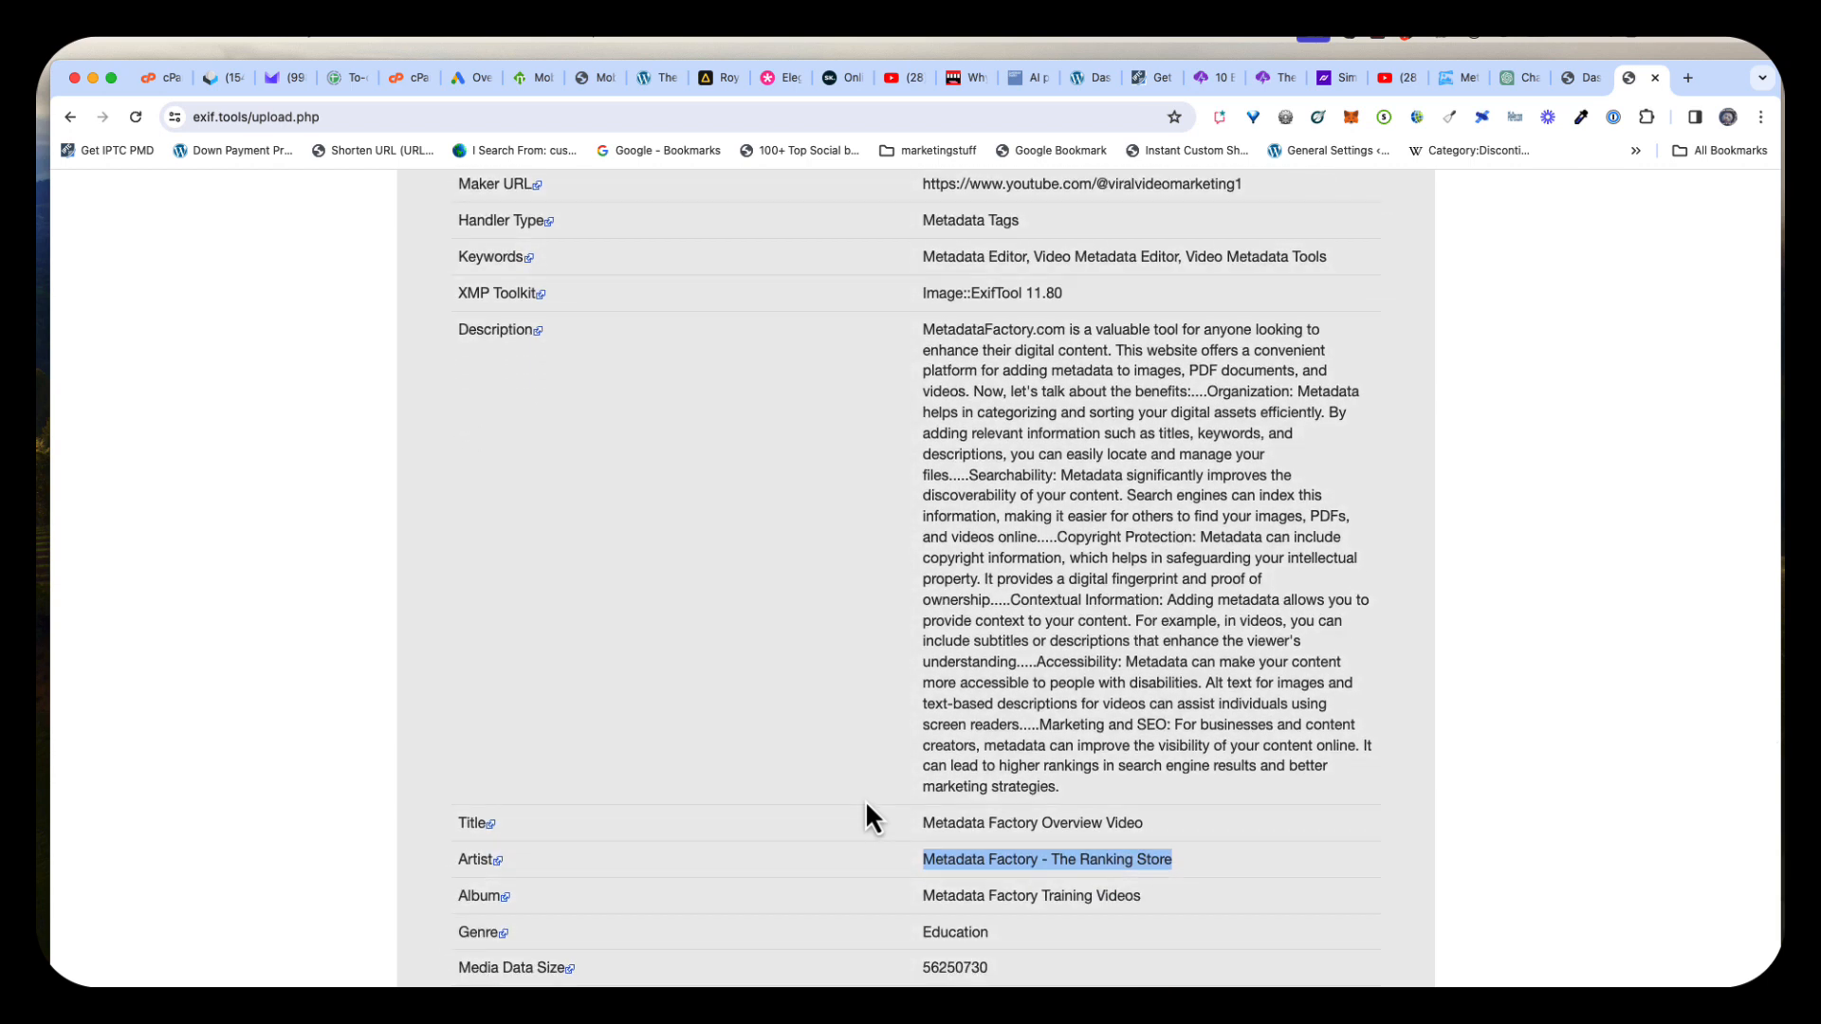
pyautogui.scroll(-3, 872, 817)
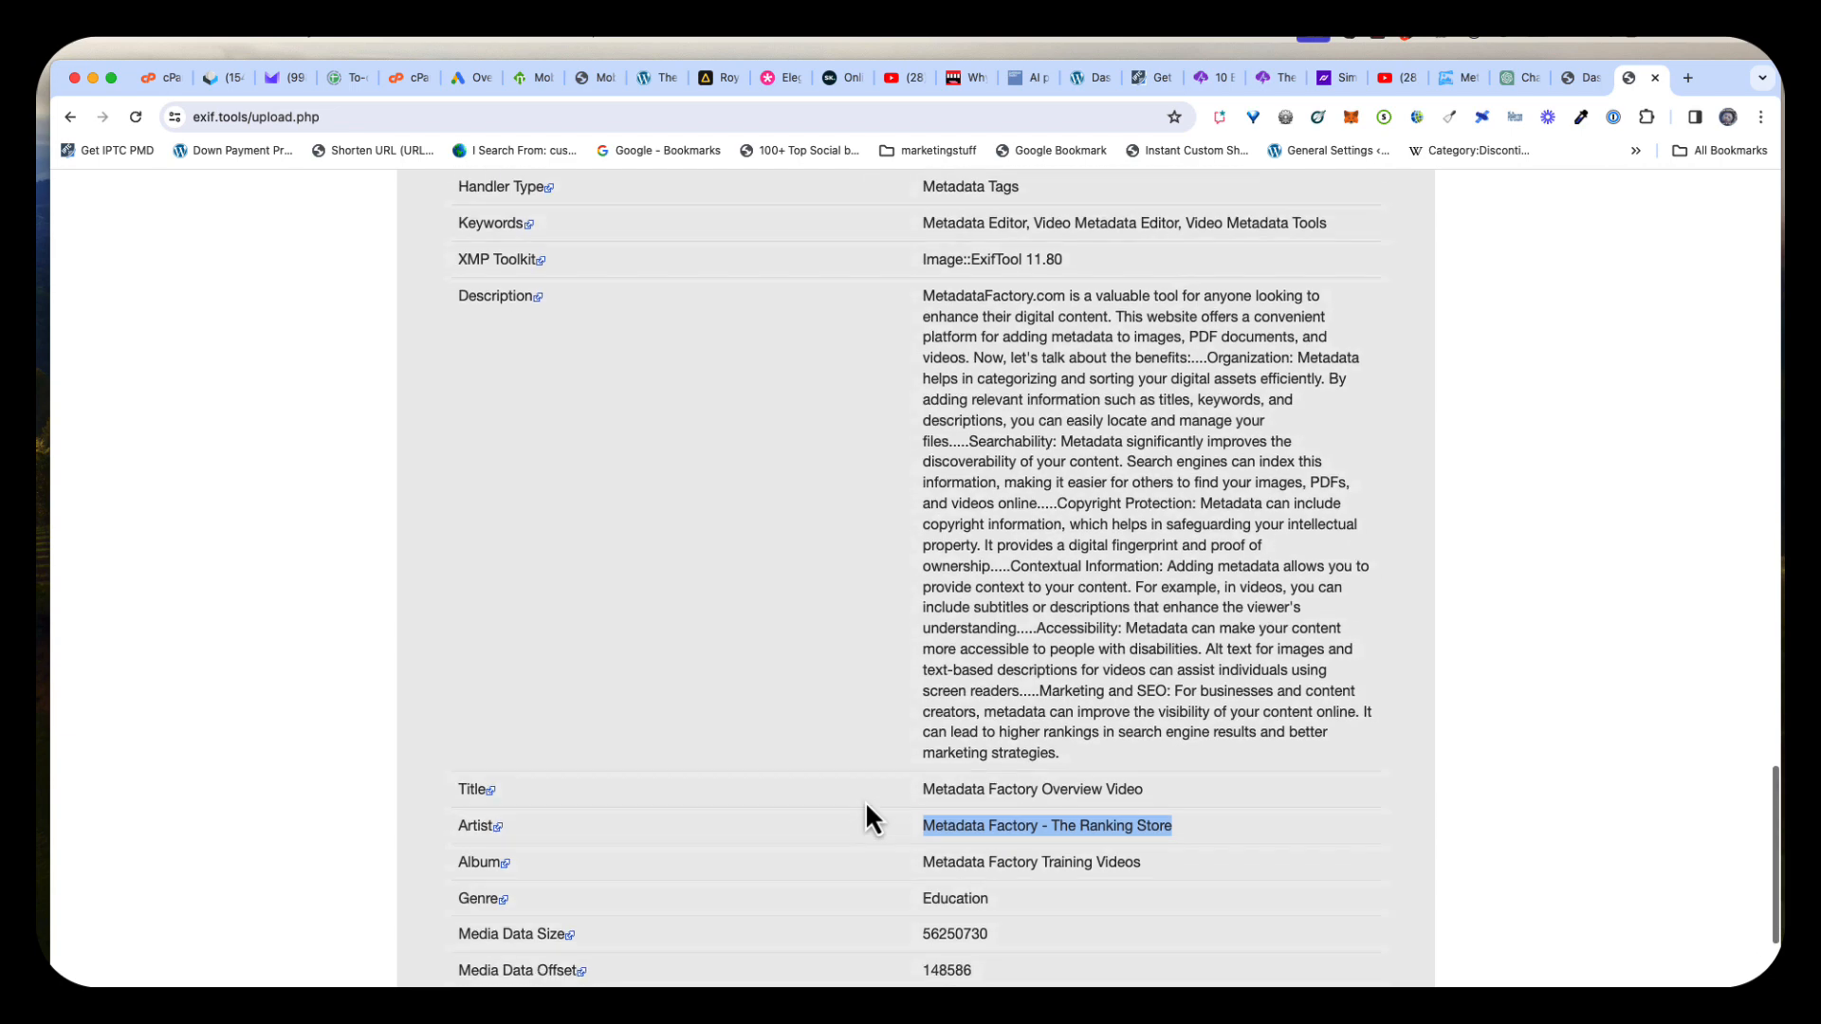
pyautogui.scroll(1, 873, 818)
pyautogui.scroll(3, 872, 817)
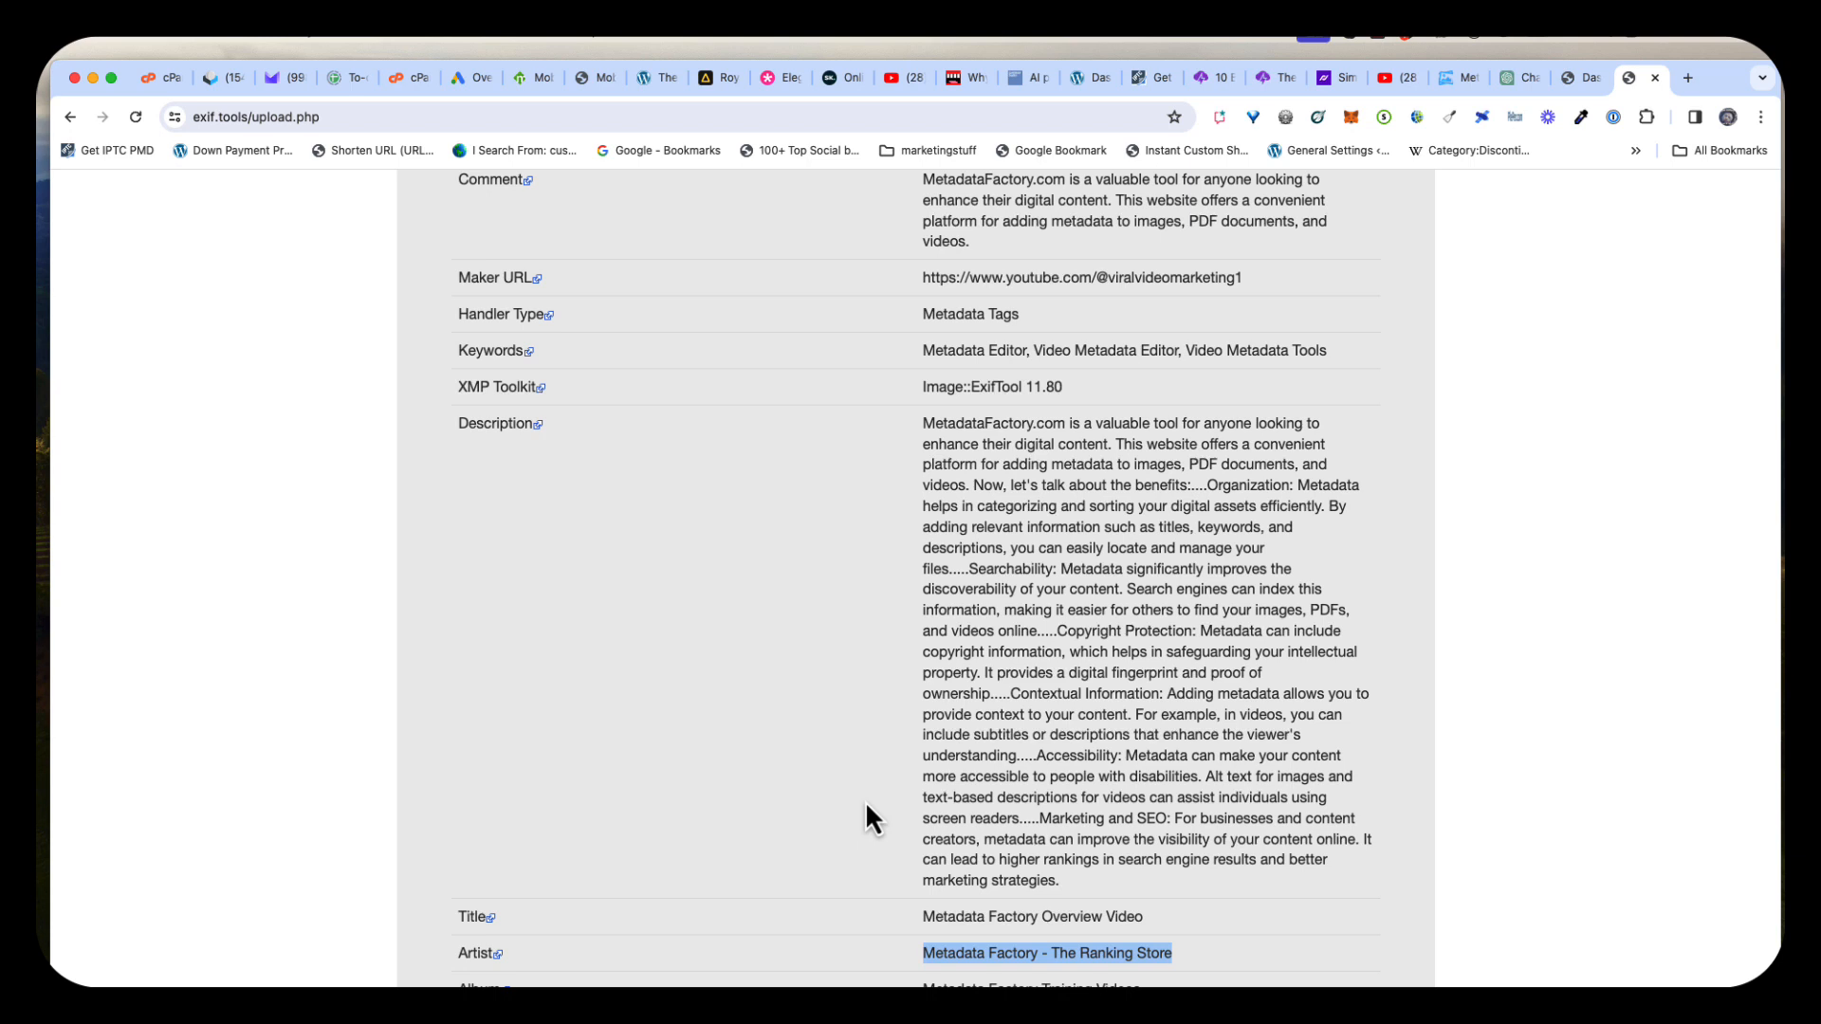
pyautogui.scroll(-5, 871, 818)
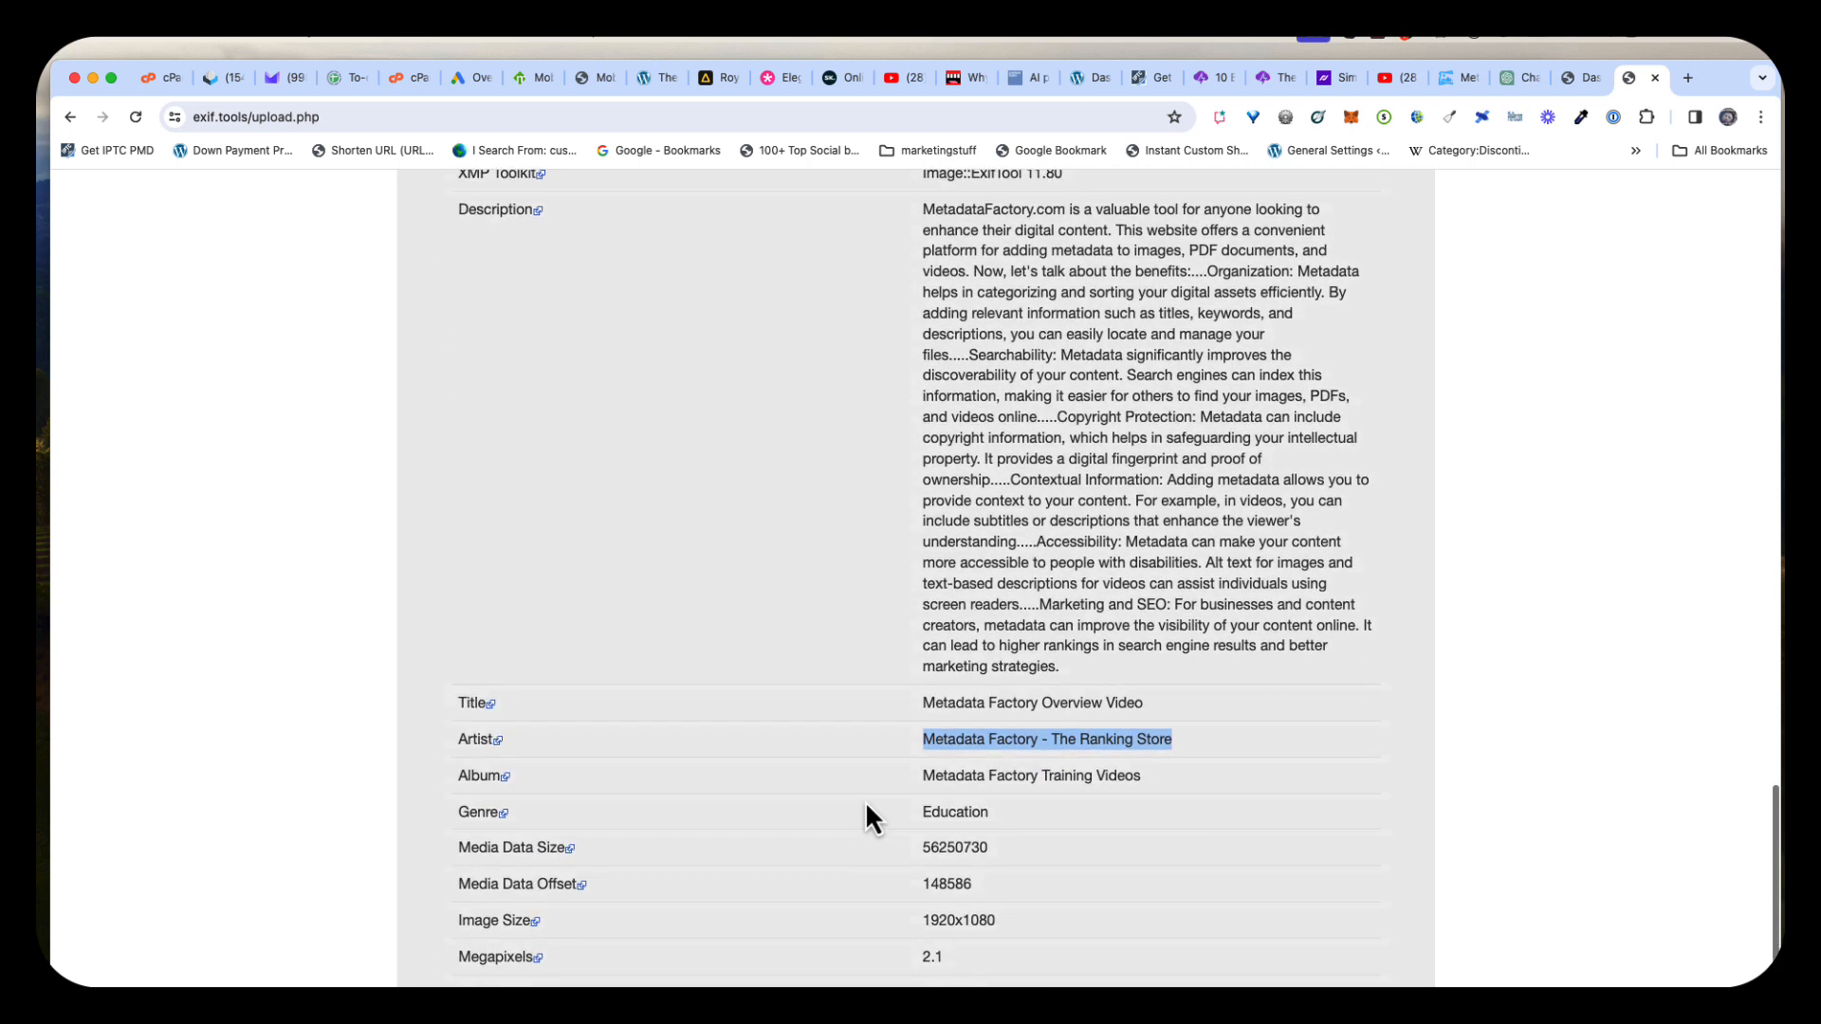
pyautogui.scroll(5, 871, 817)
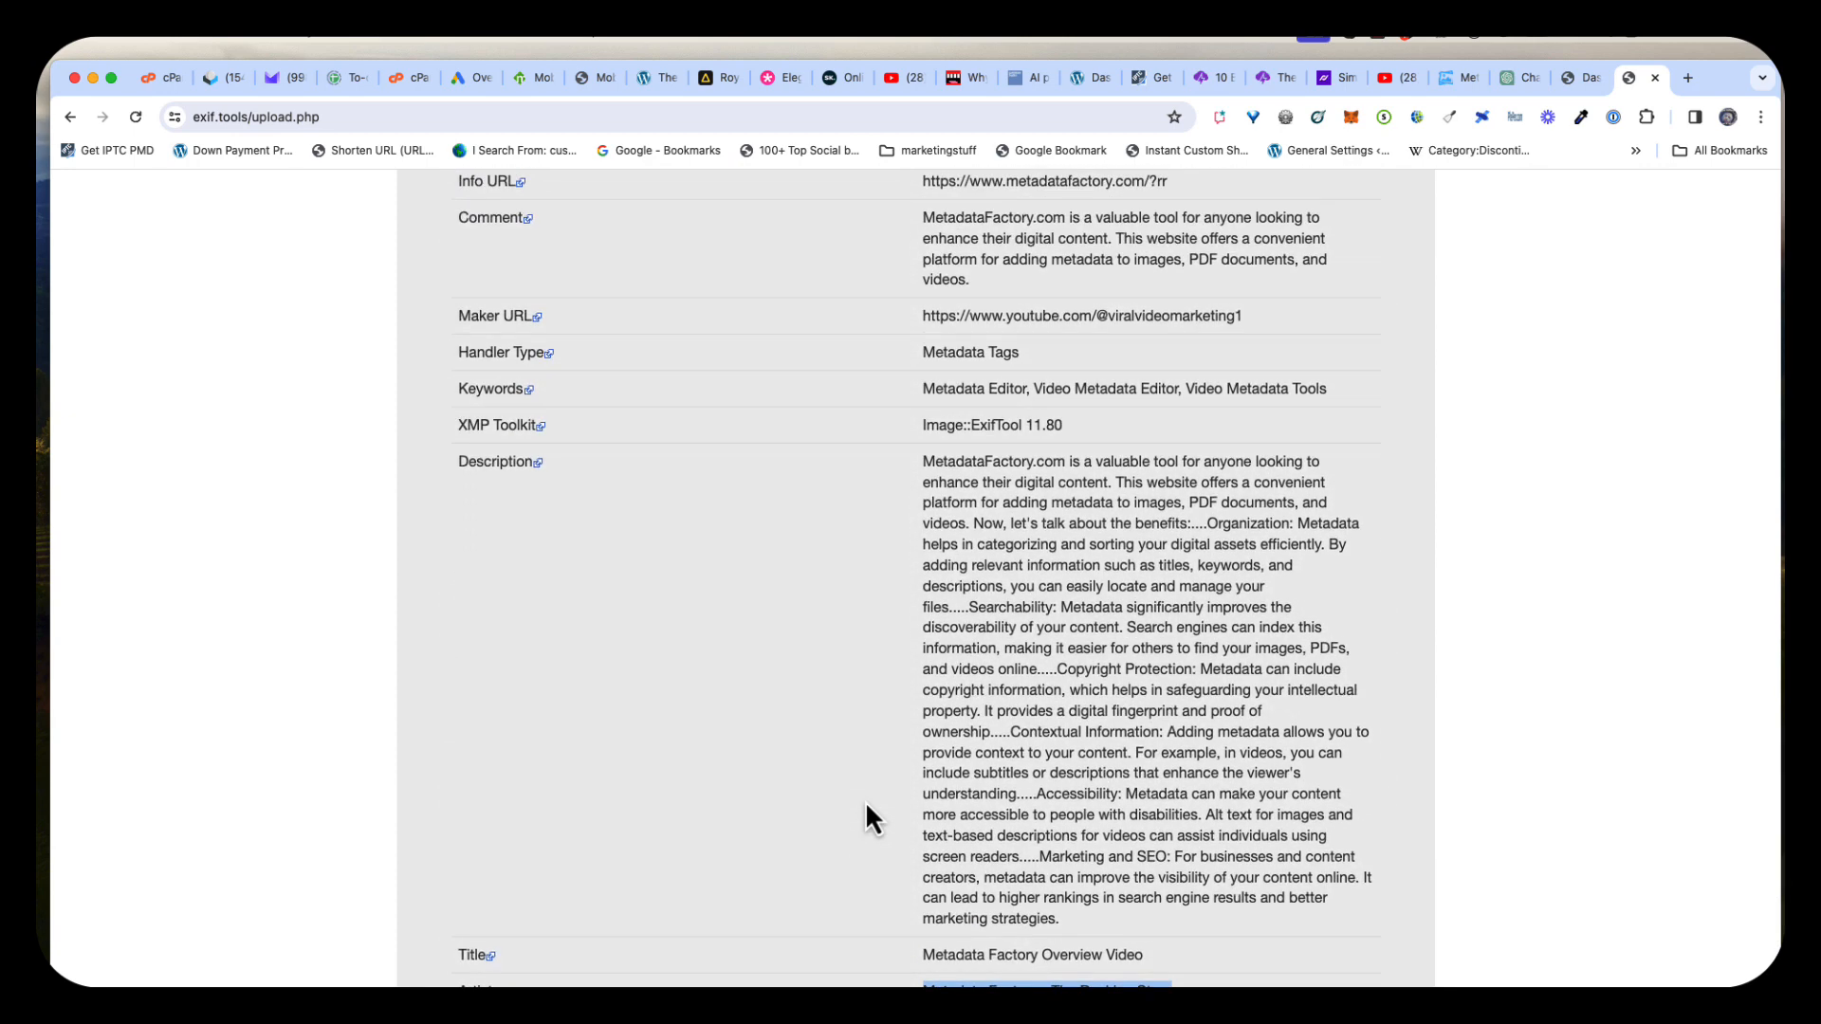
pyautogui.scroll(1, 871, 817)
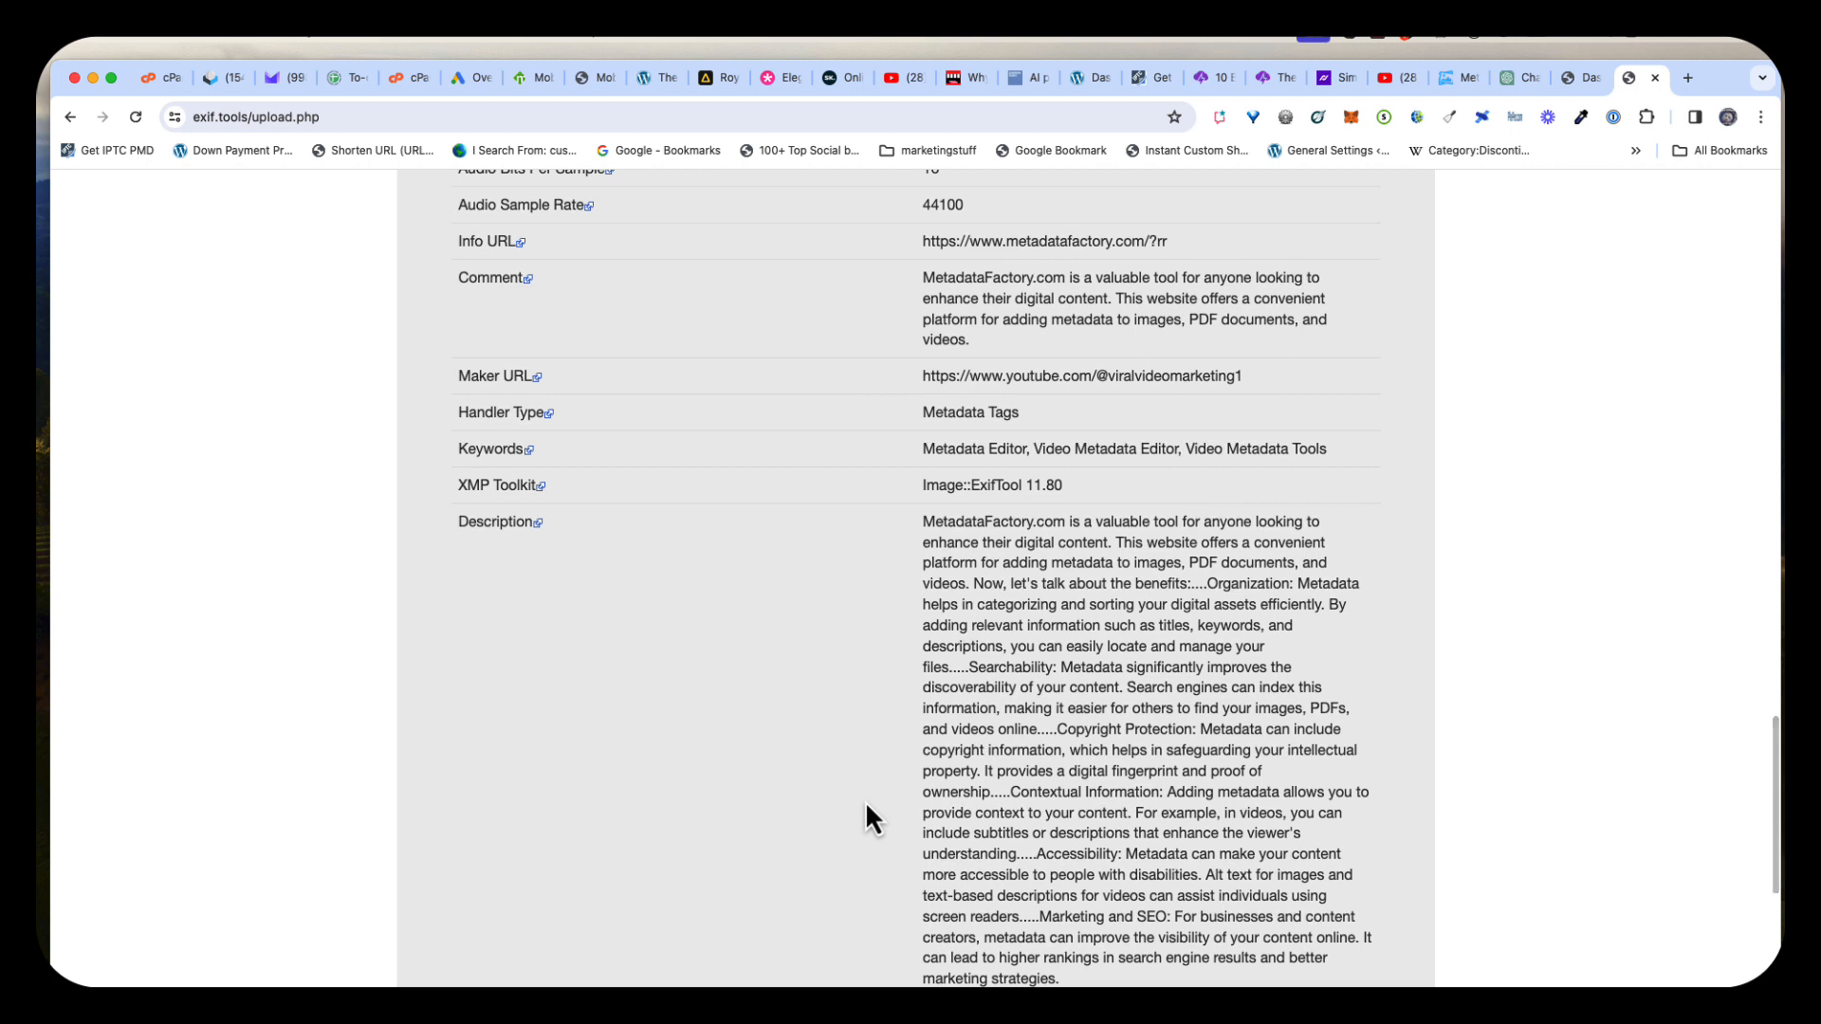